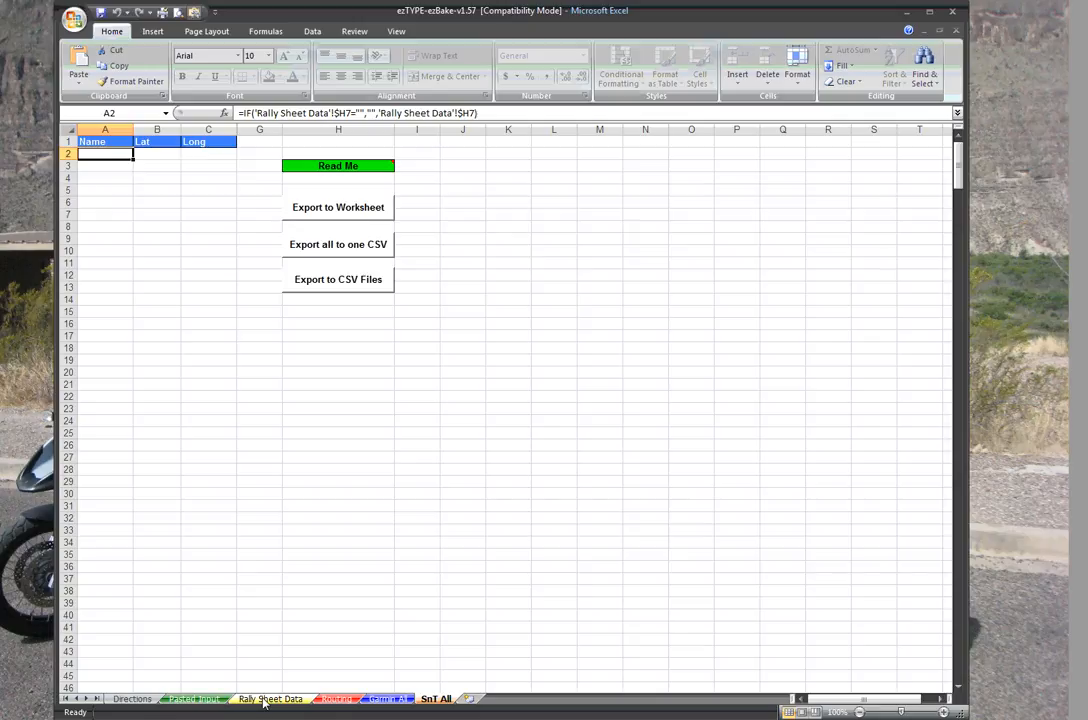
Copy all waypoint rows below the header in the Leg1_master Notepad file into the Pasted Input sheet, starting at cell A2
left_click(194, 698)
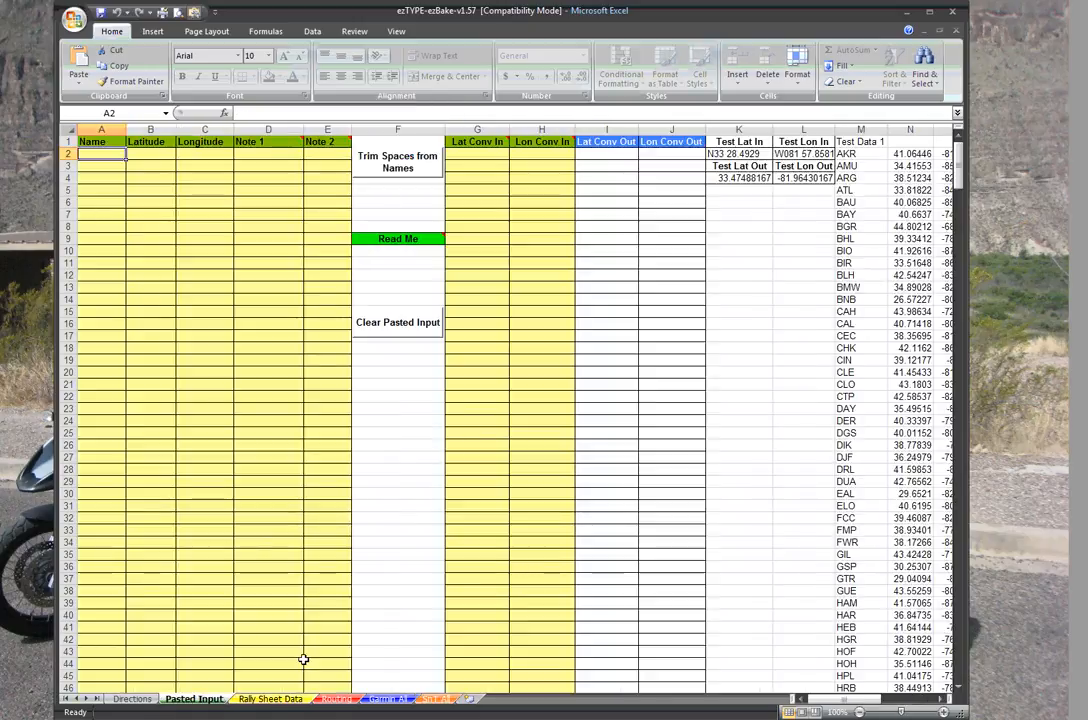
left_click(385, 719)
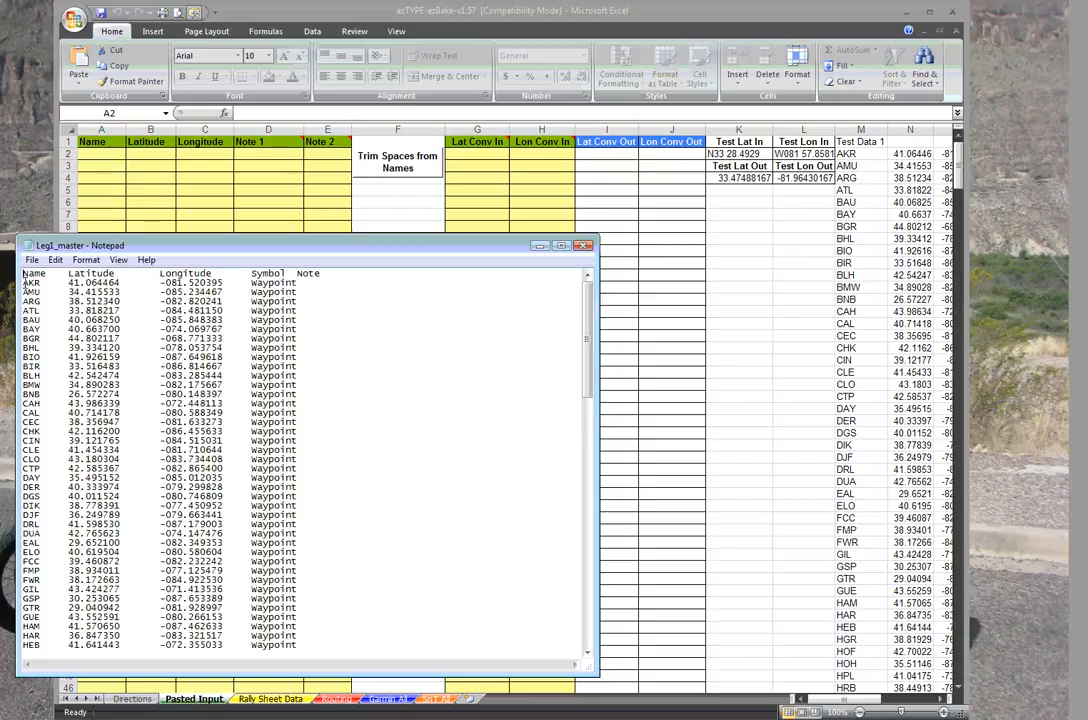
left_click_drag(25, 283, 390, 645)
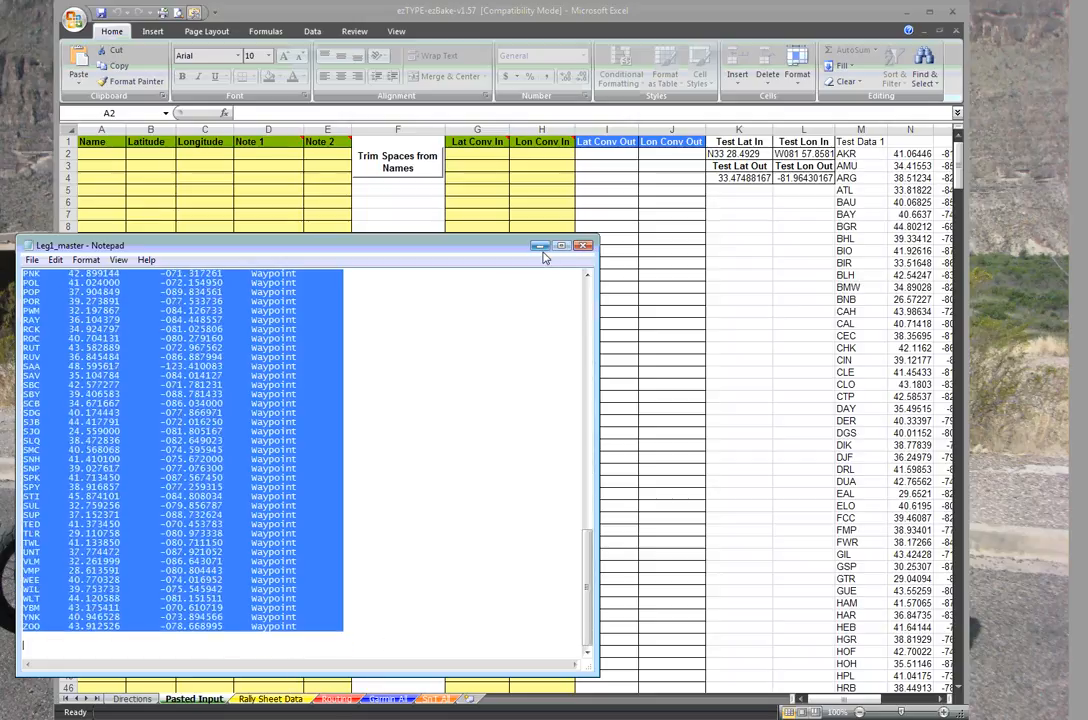
left_click(539, 245)
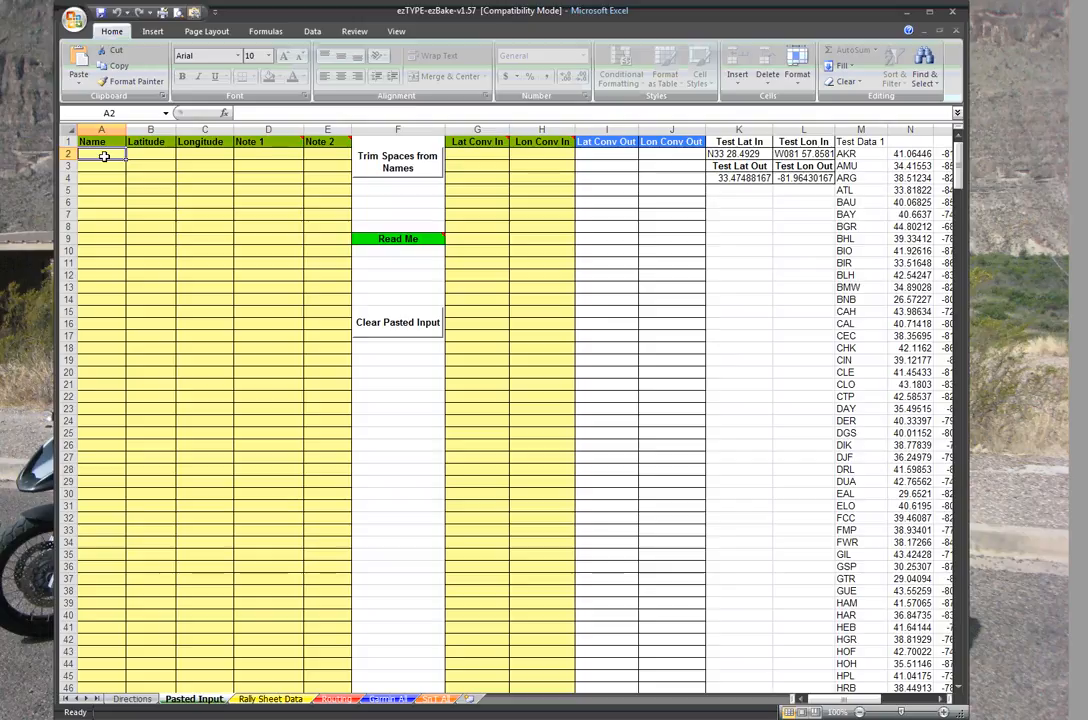
key("ctrl+v")
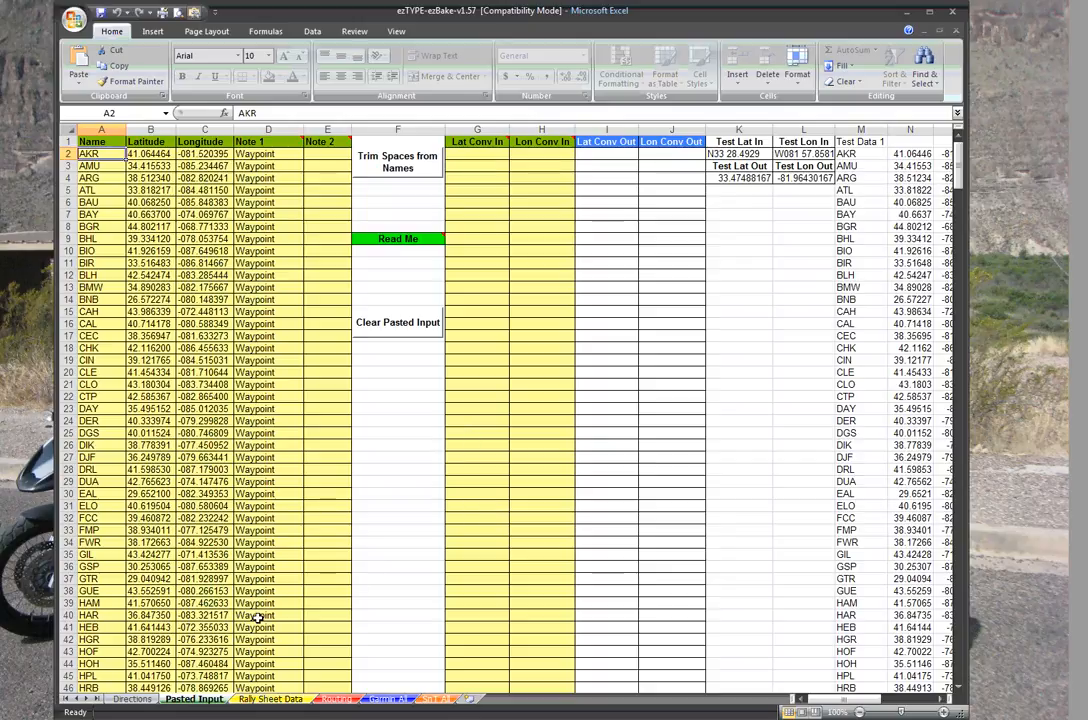
Examine the Rally Sheet Data waypoint list, checking the input name, points, availability and comment cells for TED and SAA
left_click(263, 699)
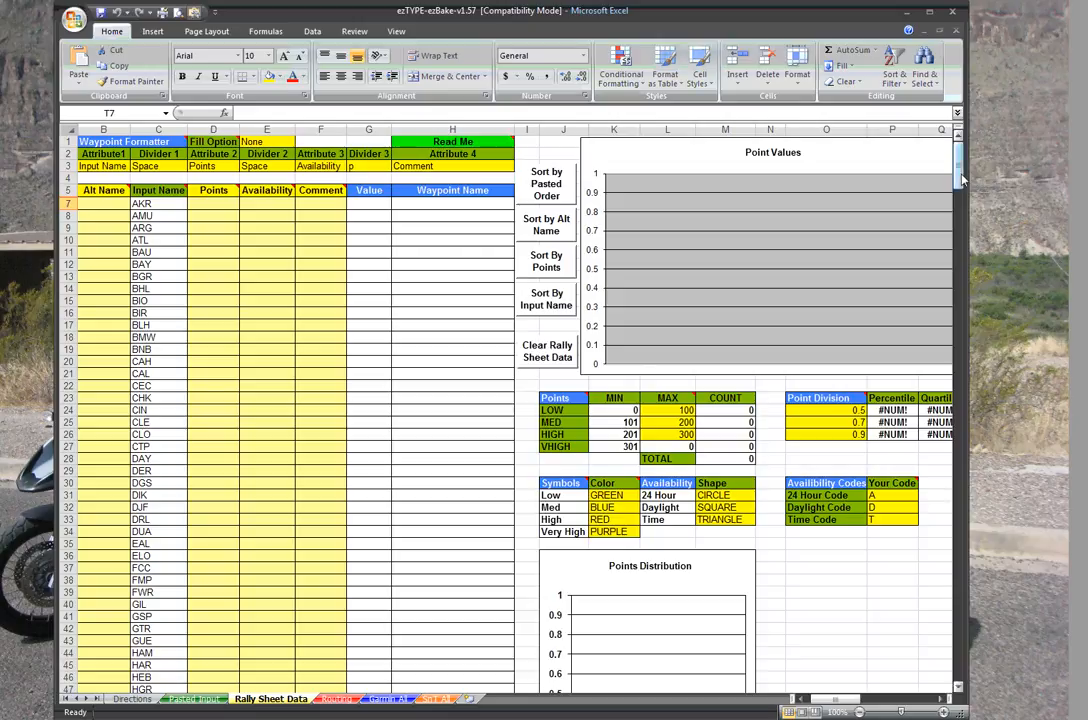
left_click_drag(961, 178, 957, 272)
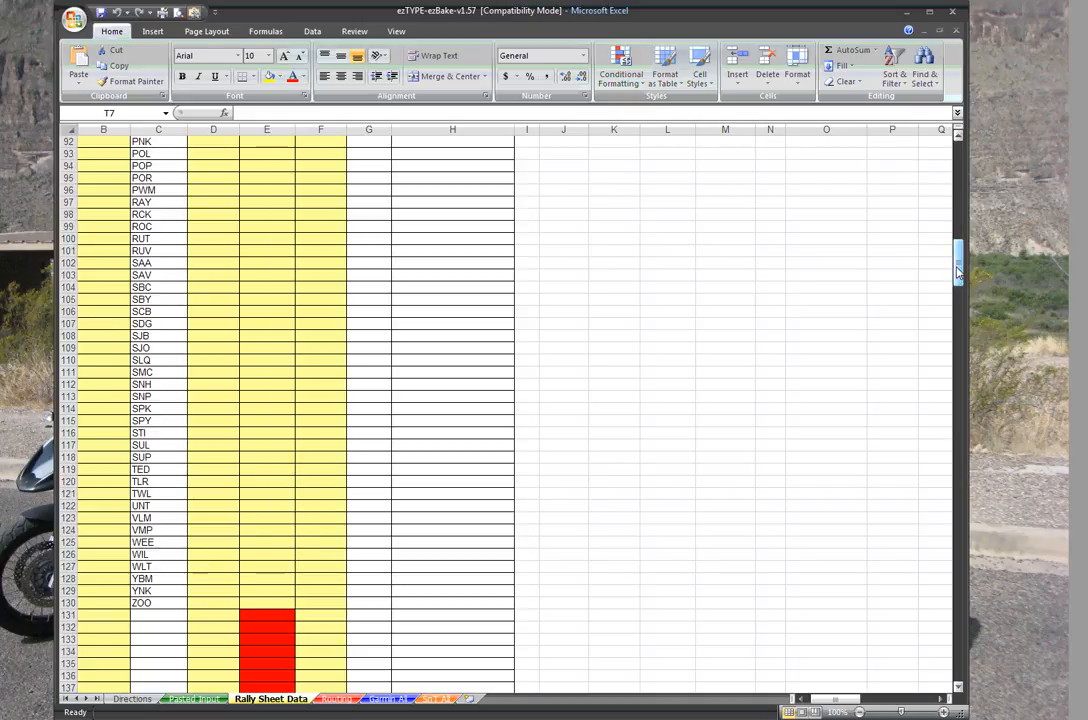
left_click(158, 470)
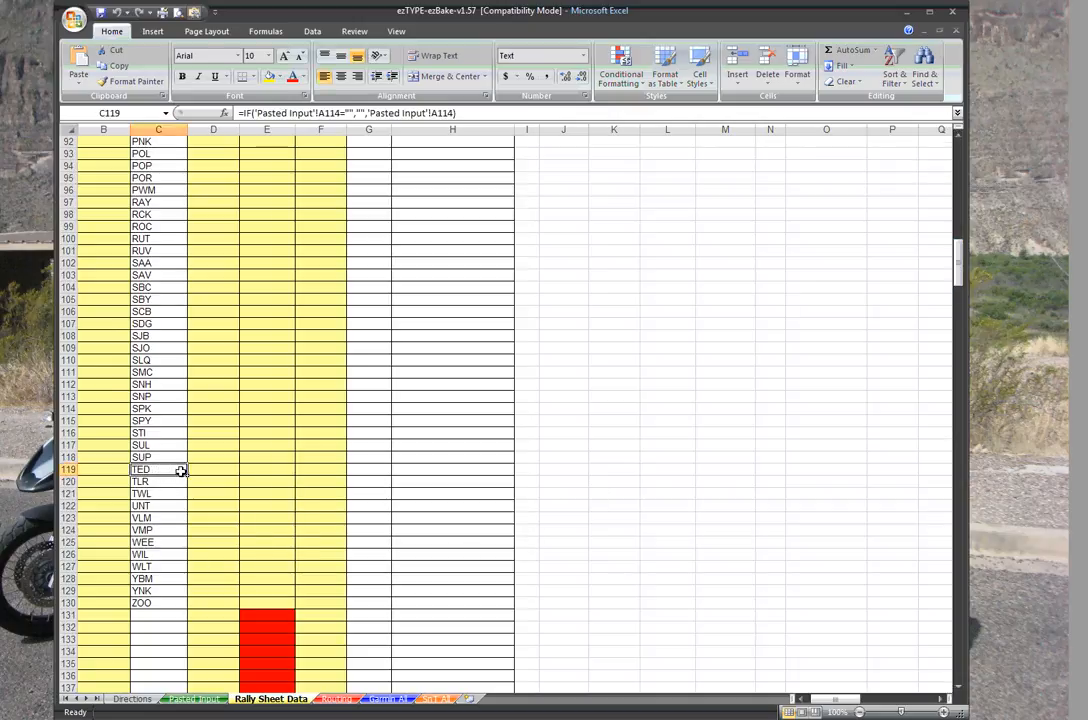
left_click(210, 470)
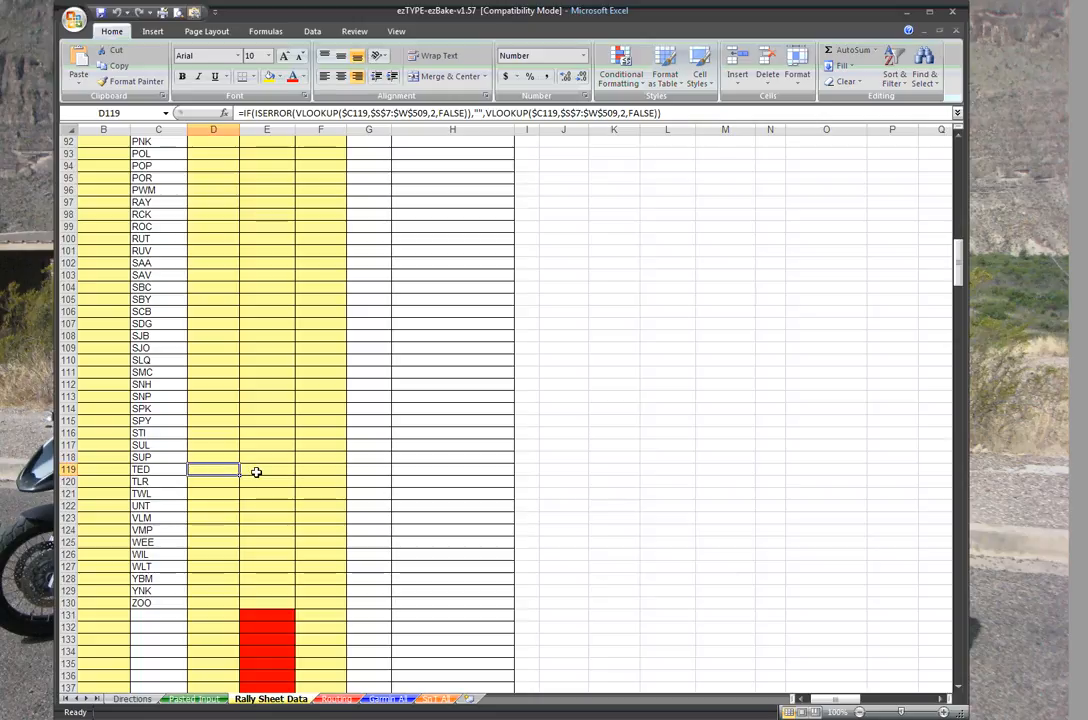
left_click(256, 471)
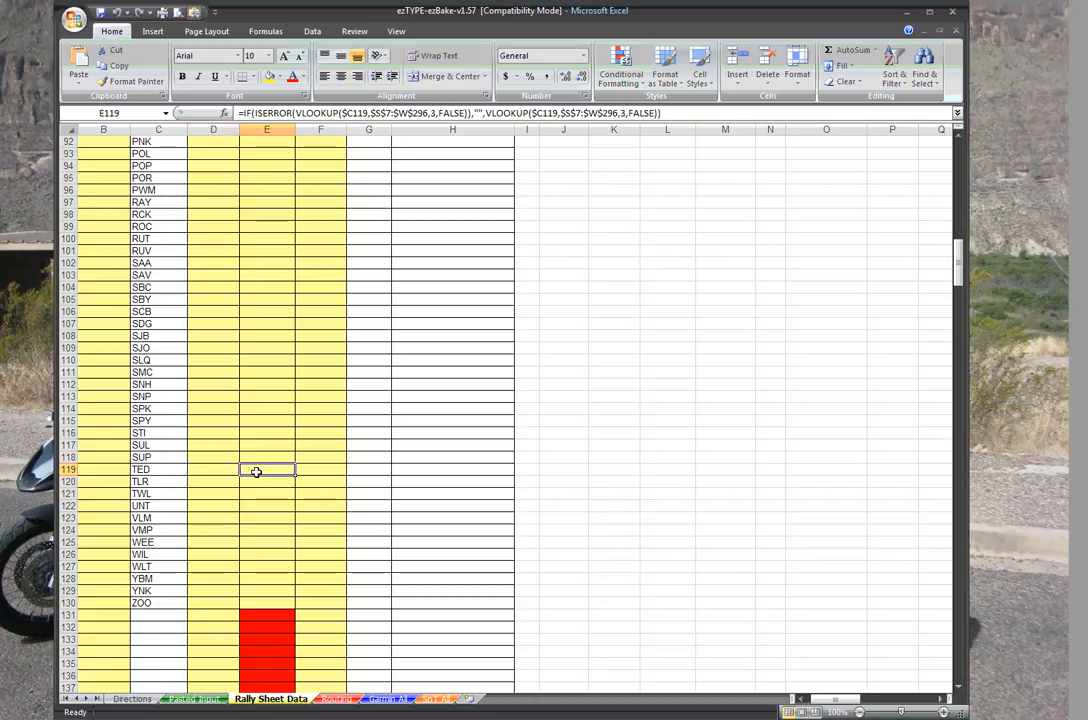
left_click(325, 470)
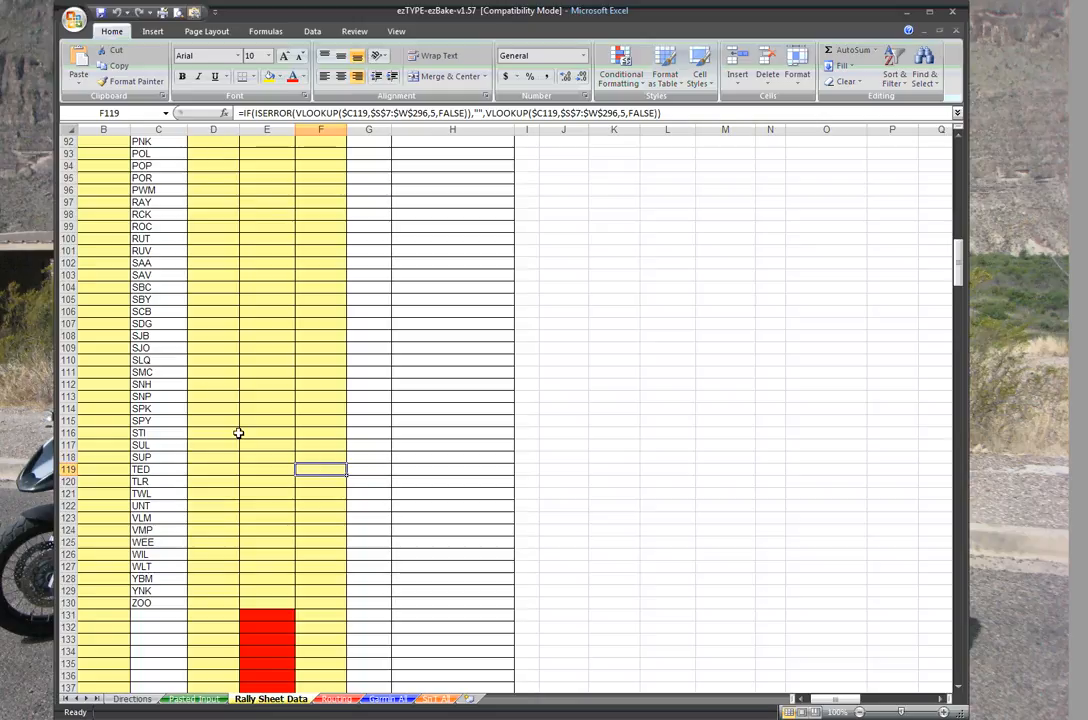
left_click(157, 264)
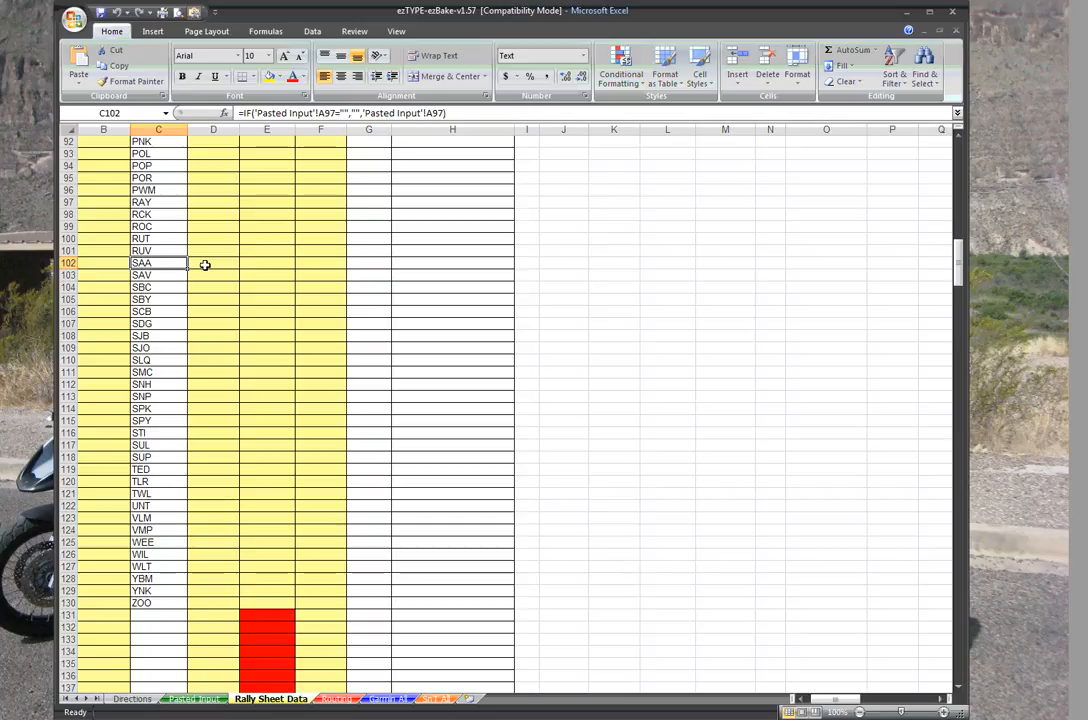
left_click(205, 265)
left_click(257, 263)
left_click(306, 265)
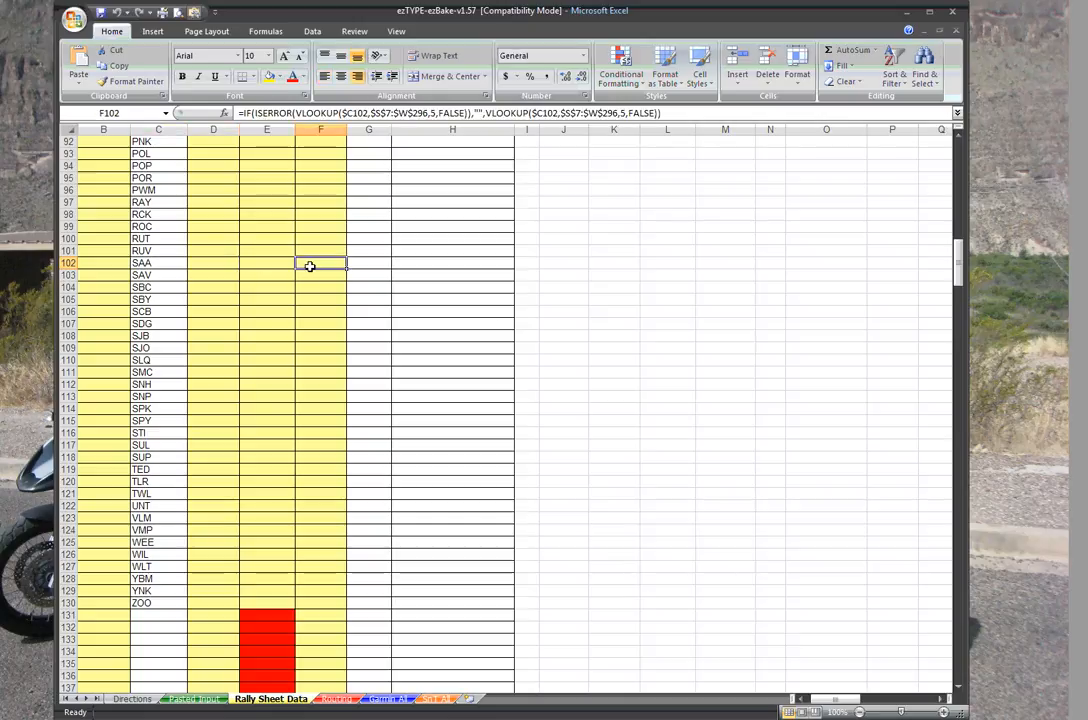
Fill row 7 of the Rally Package Type-In Area with points 6652, availability D, code TED and comment 3
left_click_drag(960, 282, 963, 202)
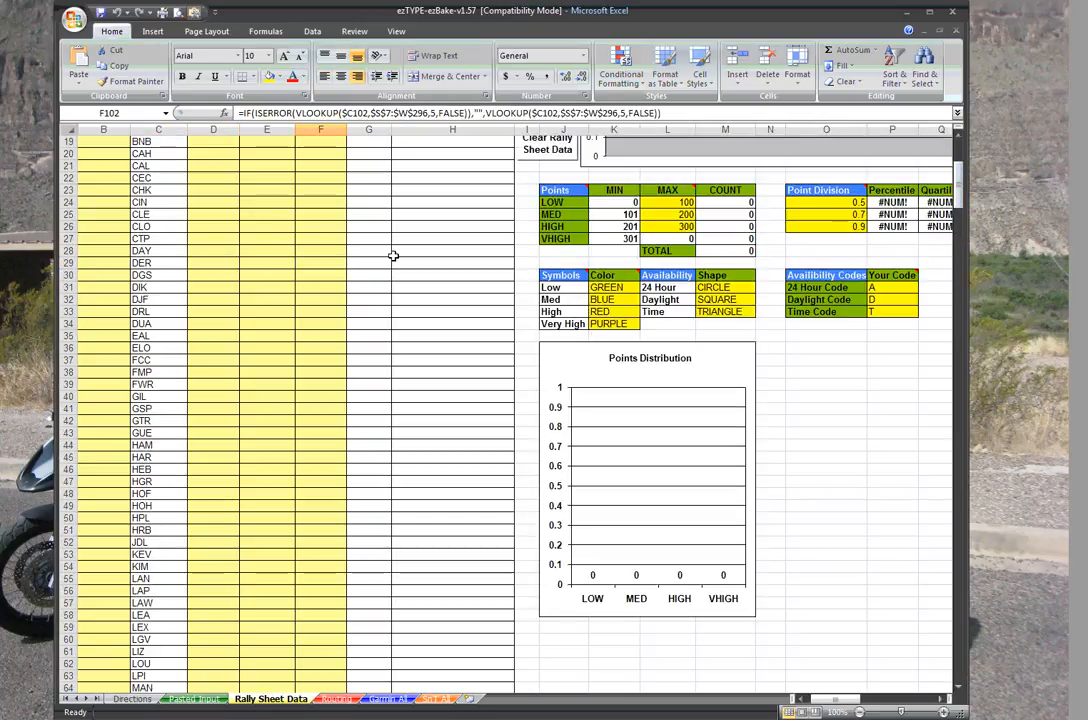
left_click_drag(959, 184, 965, 176)
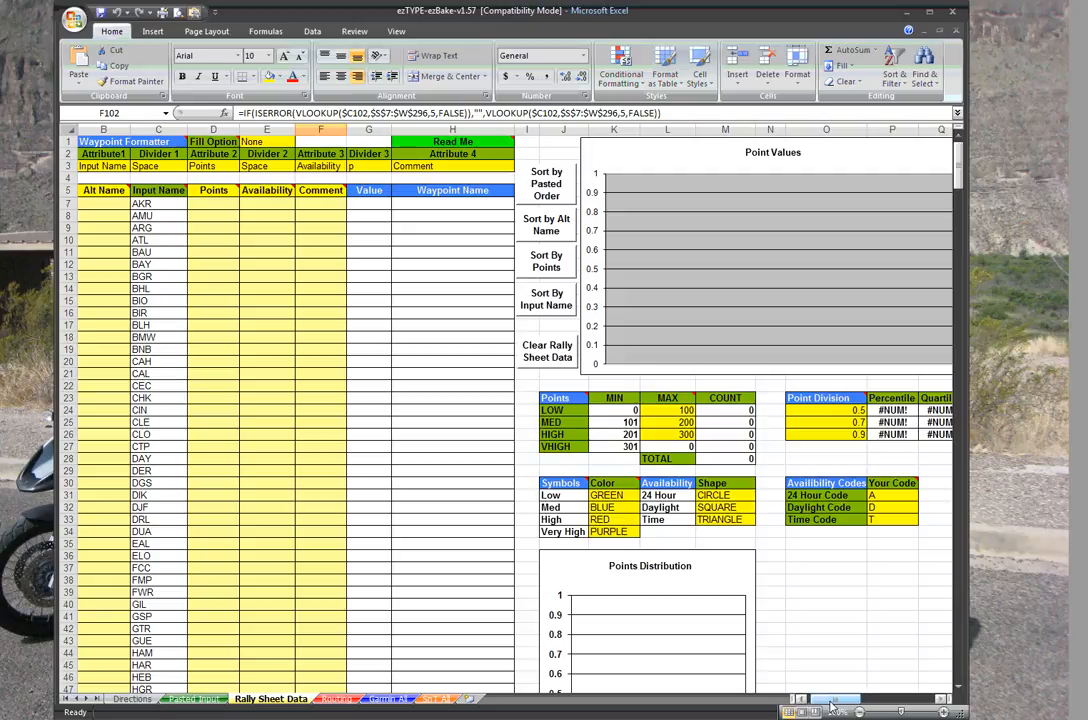
left_click_drag(832, 706, 858, 709)
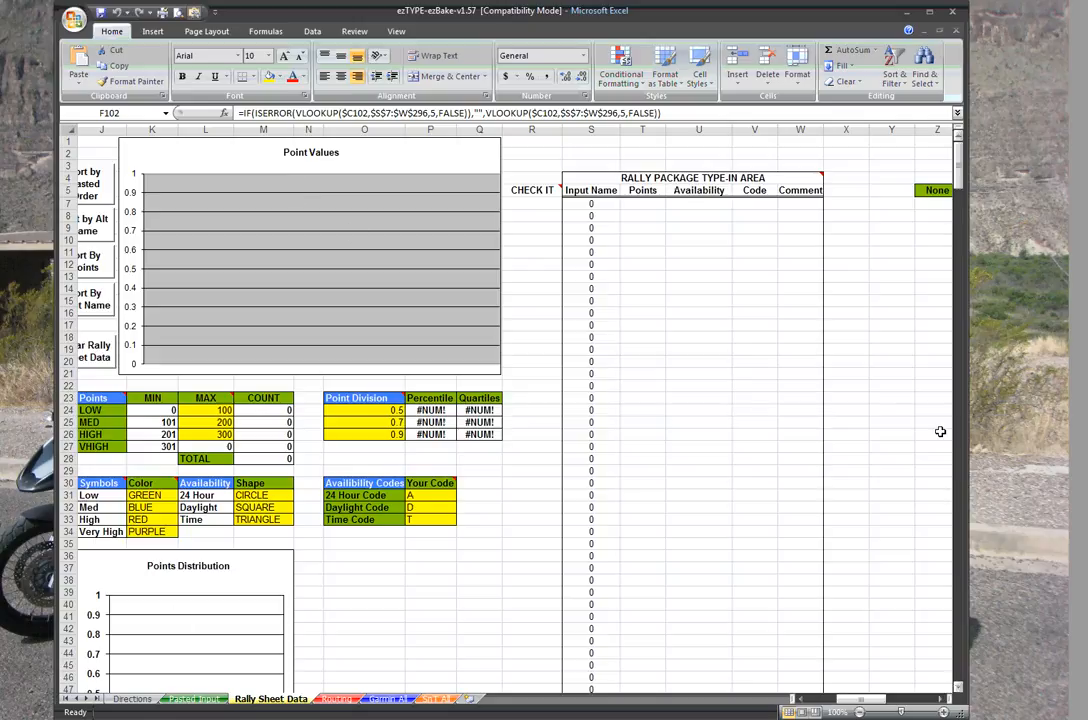
mouse_move(880, 703)
left_mouse_down()
mouse_move(852, 700)
mouse_move(885, 700)
left_mouse_up()
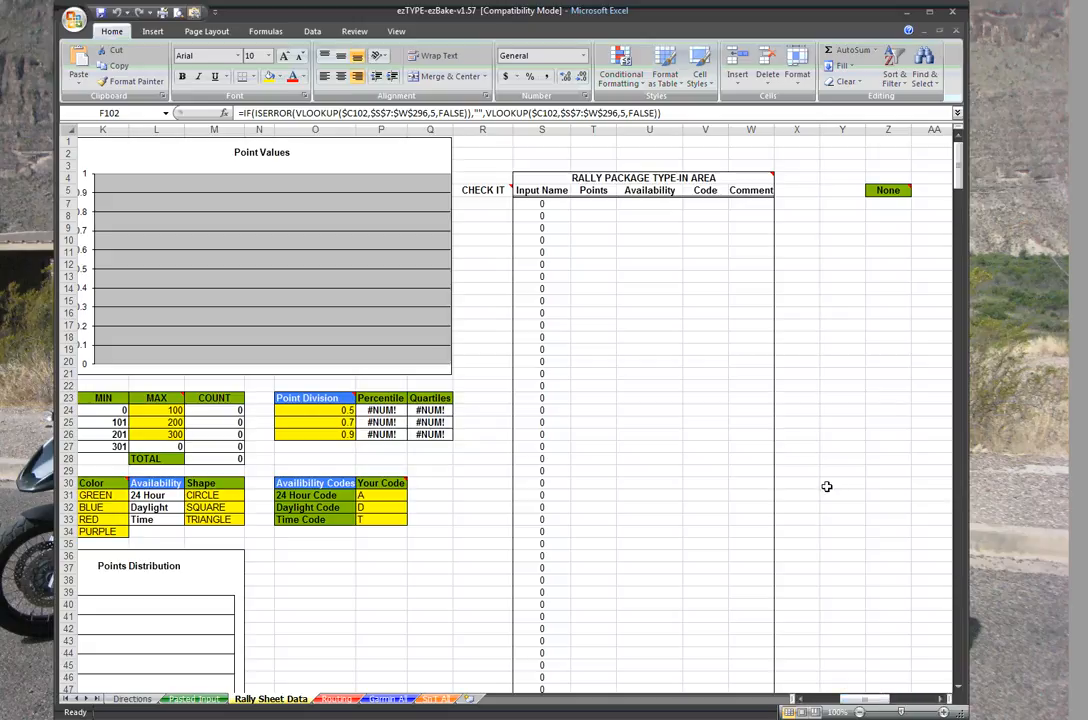
left_click(593, 205)
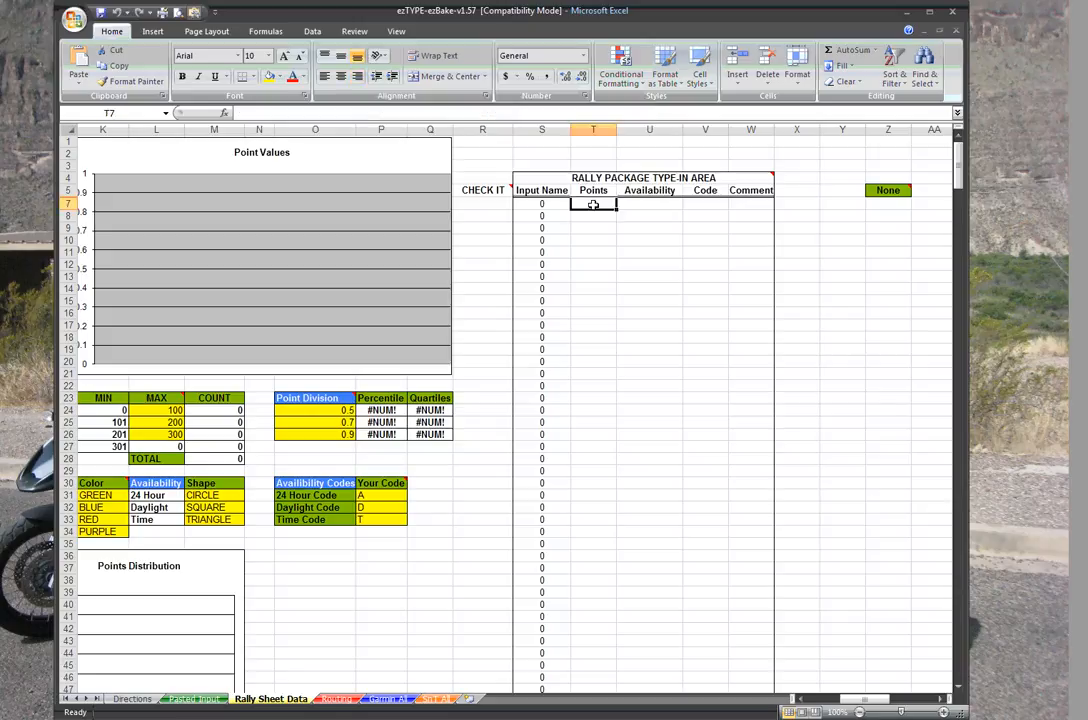
type("6652")
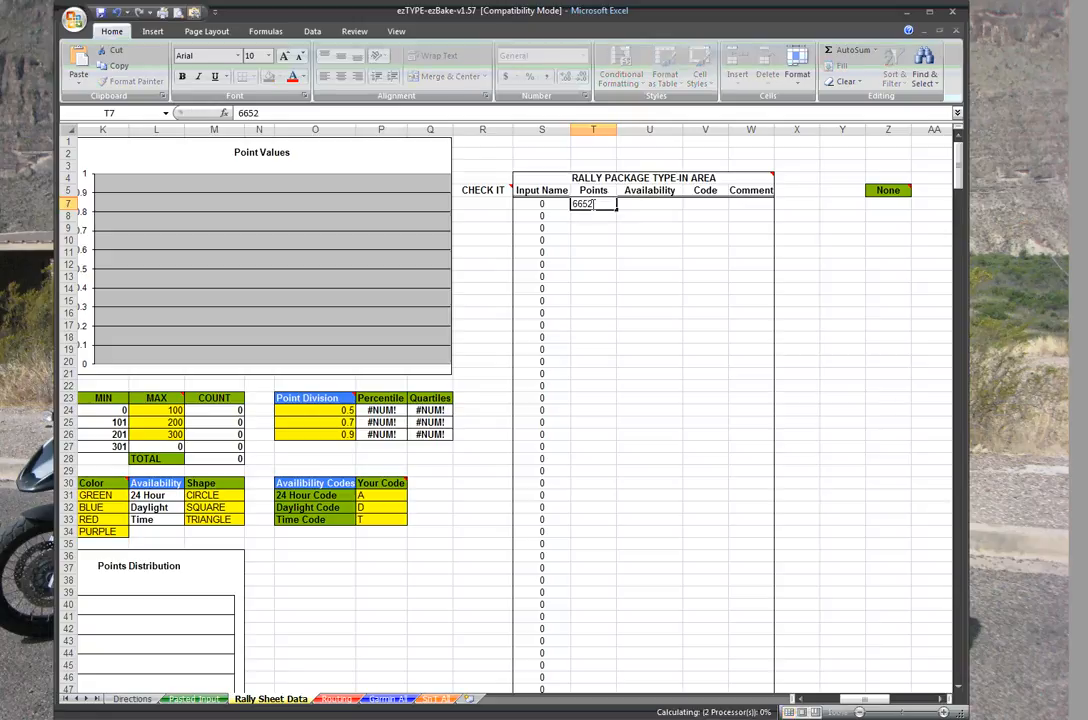
key("Tab")
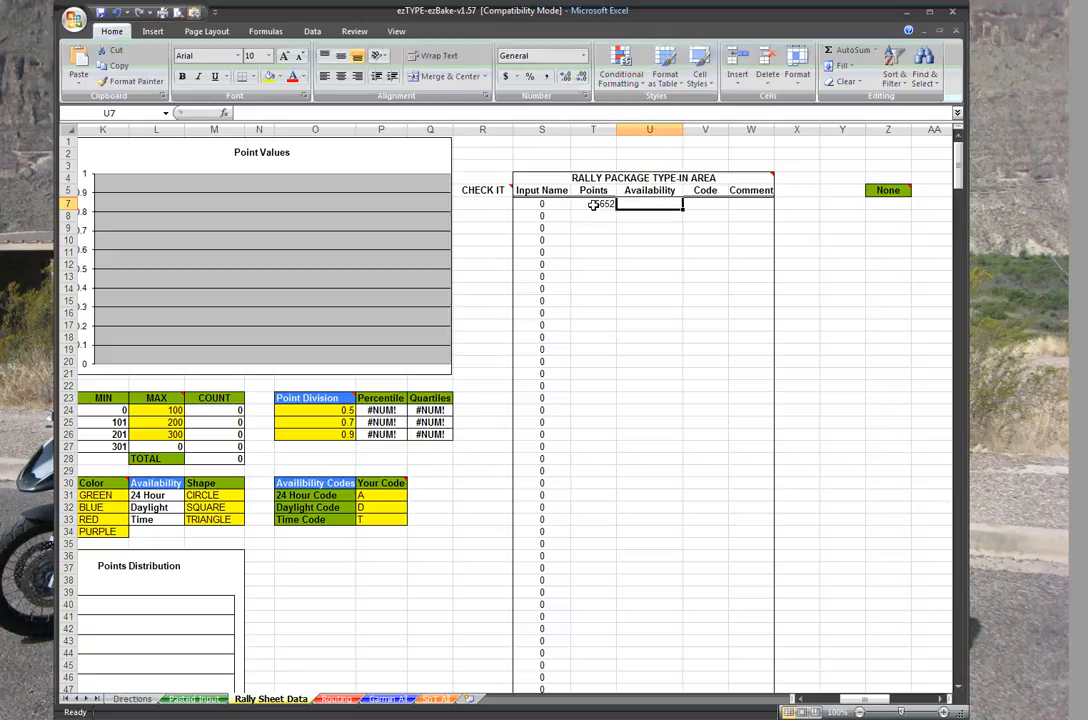
type("D")
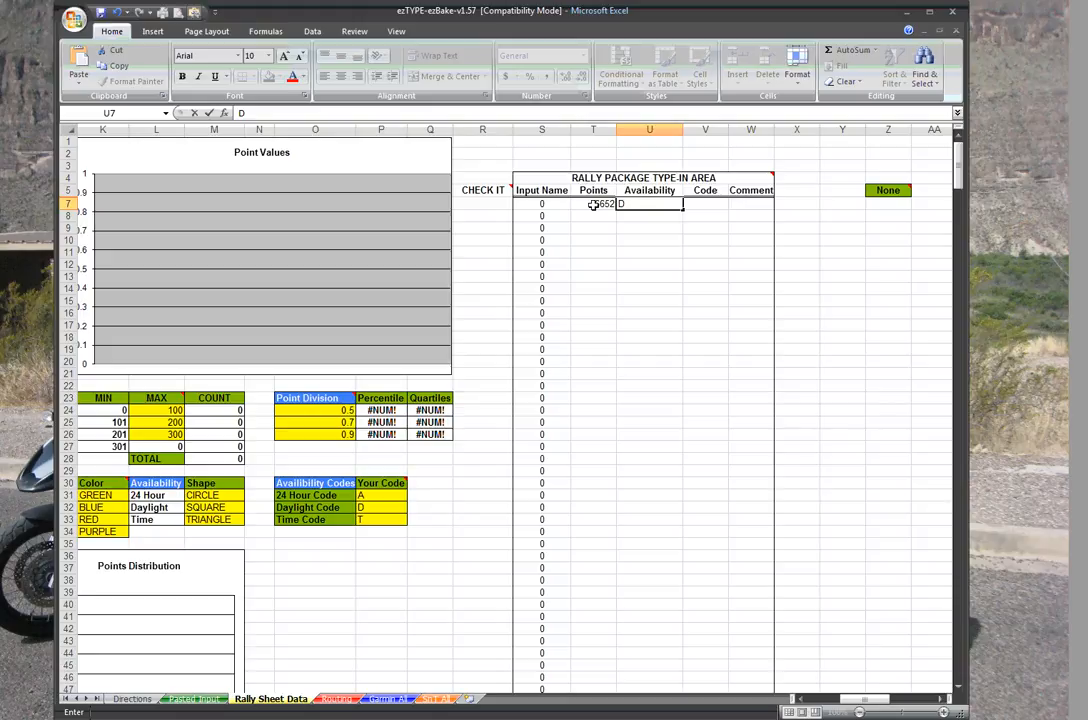
key("Tab")
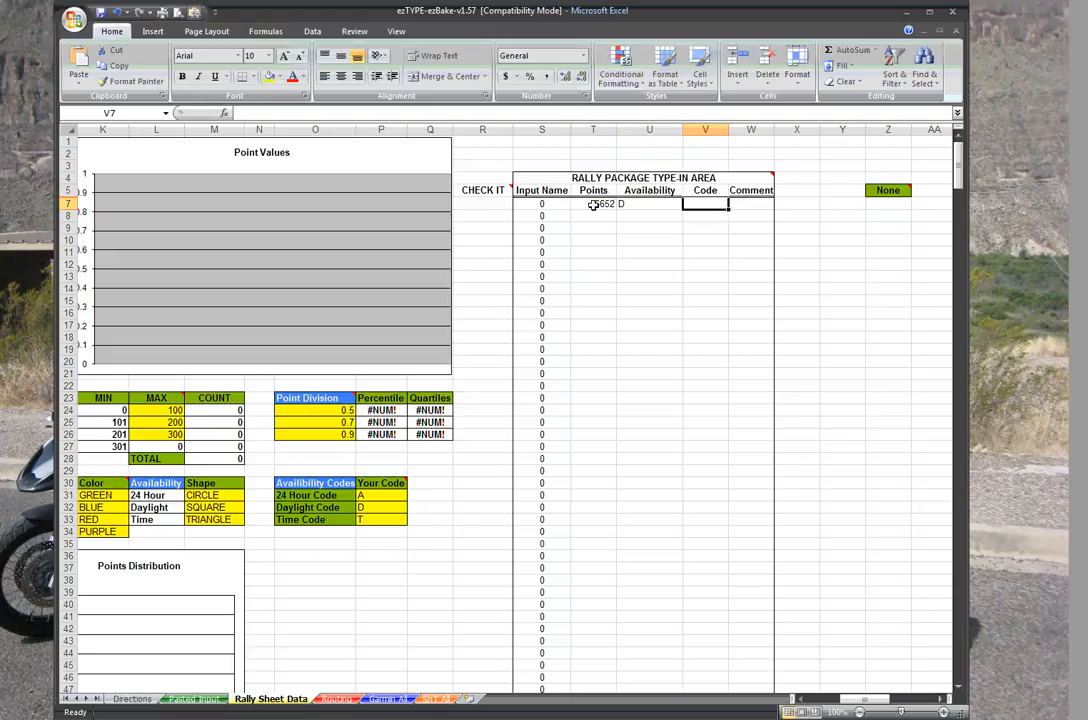
type("T")
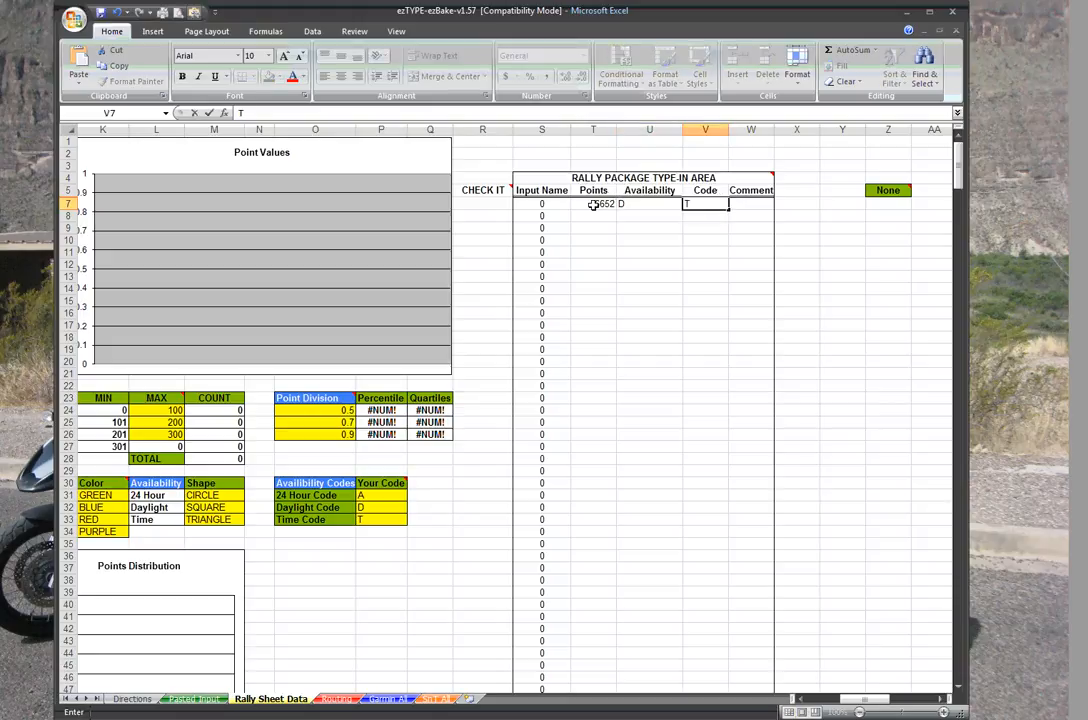
type("ED")
key("Tab")
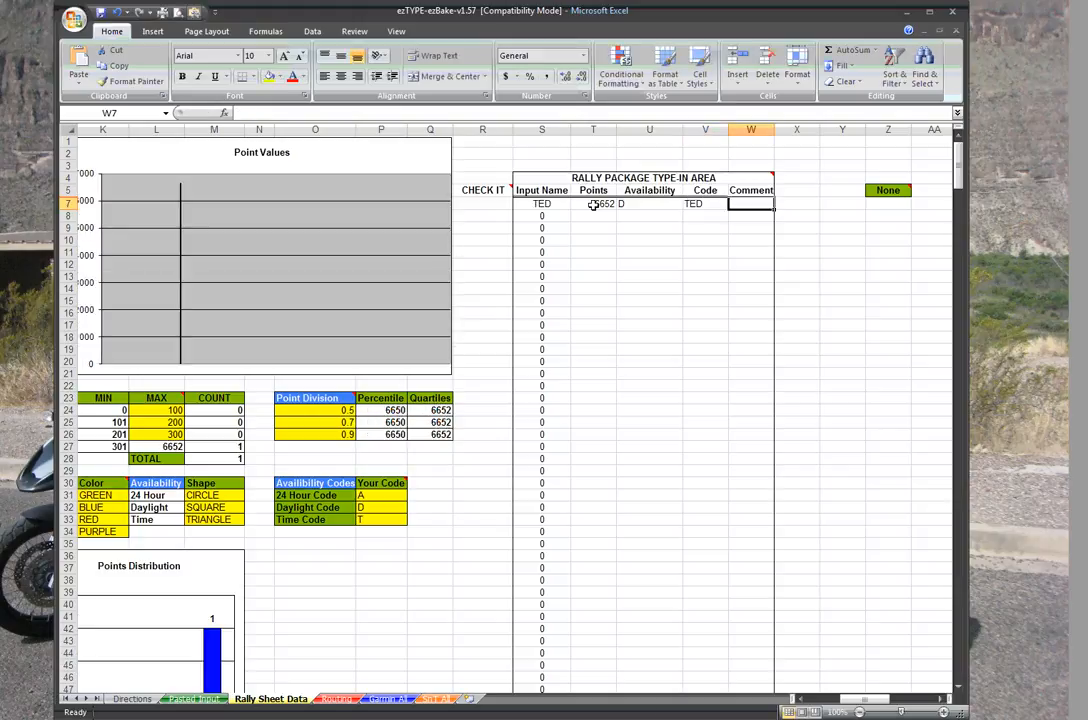
type("3")
key("Return")
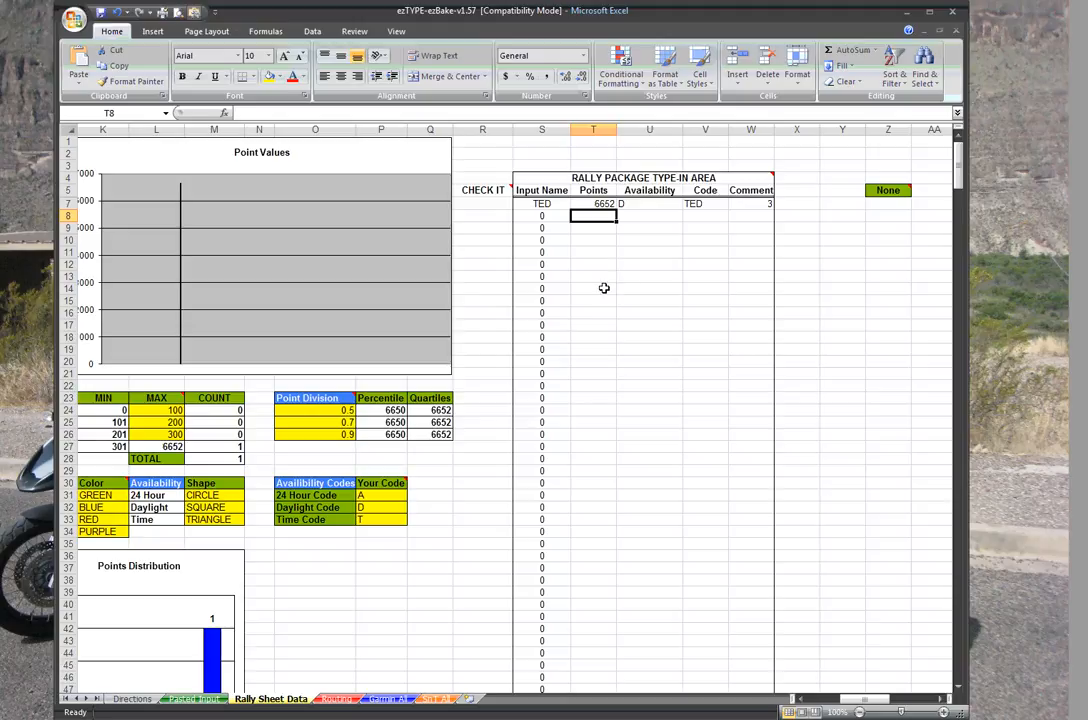
Fill row 8 of the type-in area with points 12683, availability A, code SAA and comment 4
type("12")
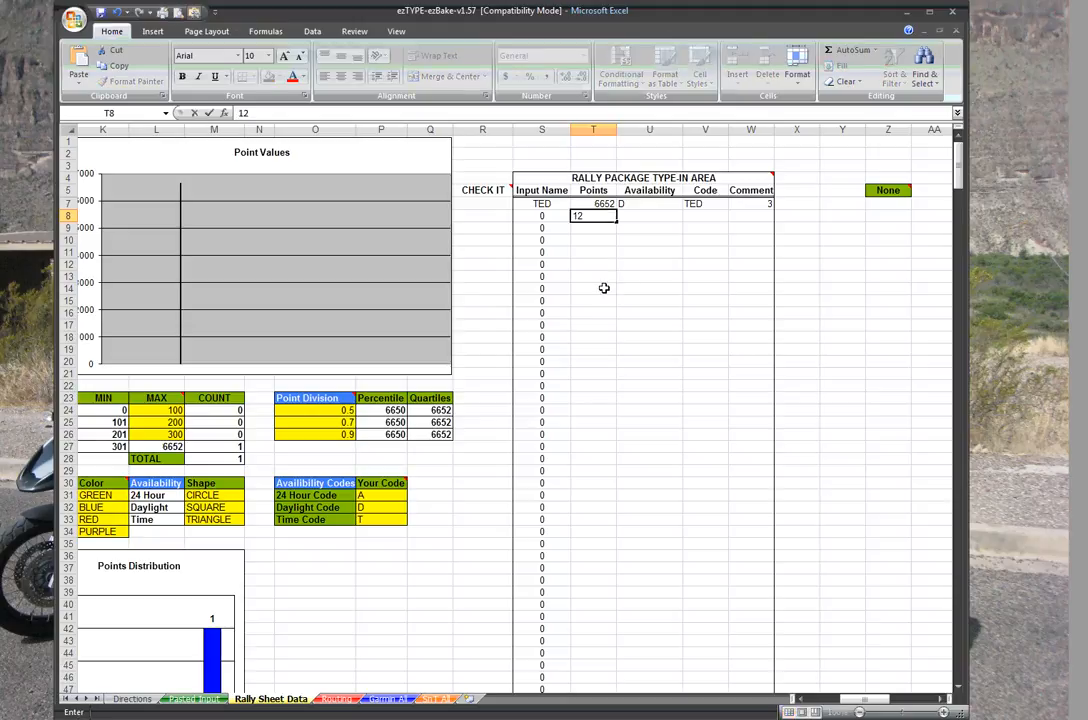
type("683")
key("Tab")
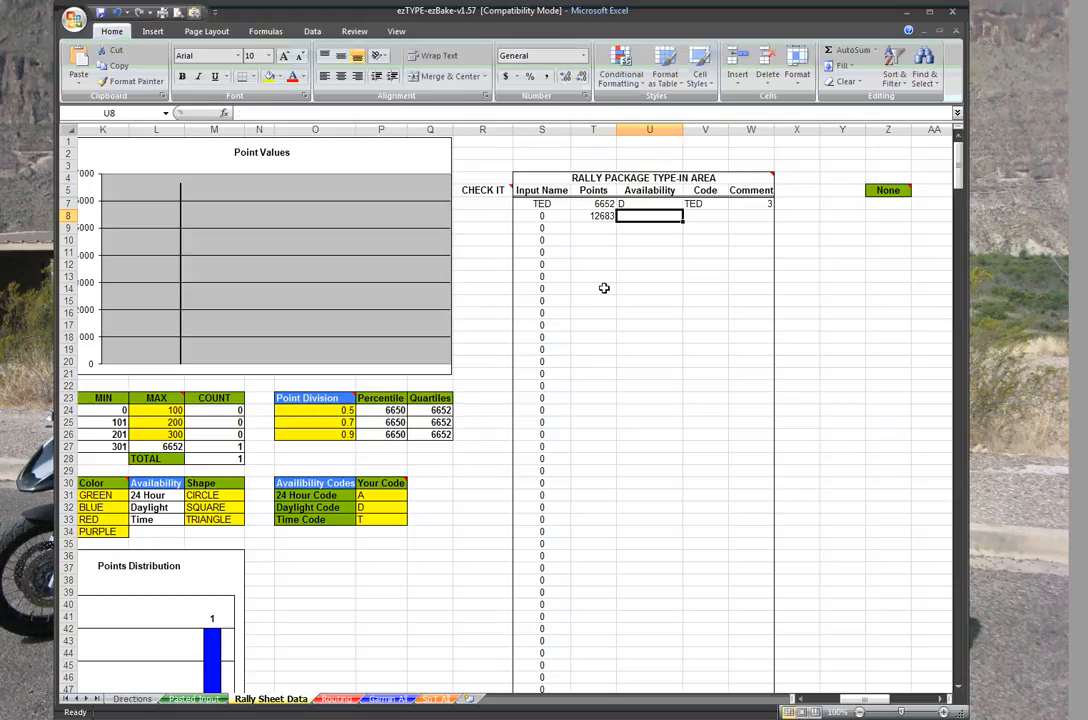
type("A")
key("Tab")
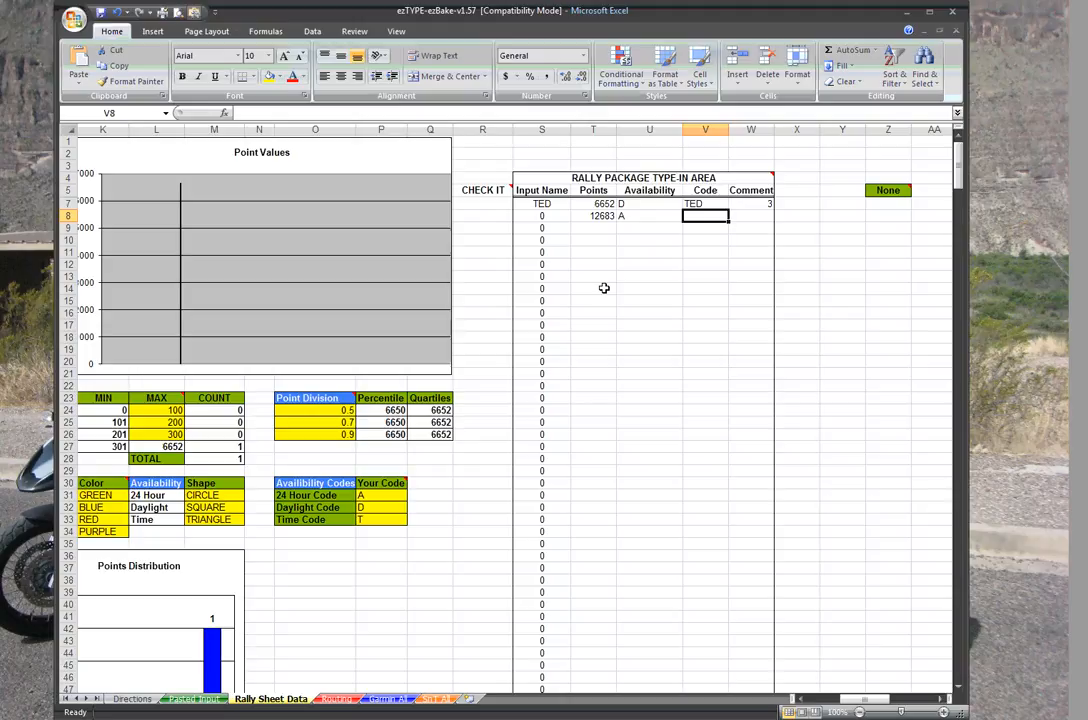
type("SAA")
key("Tab")
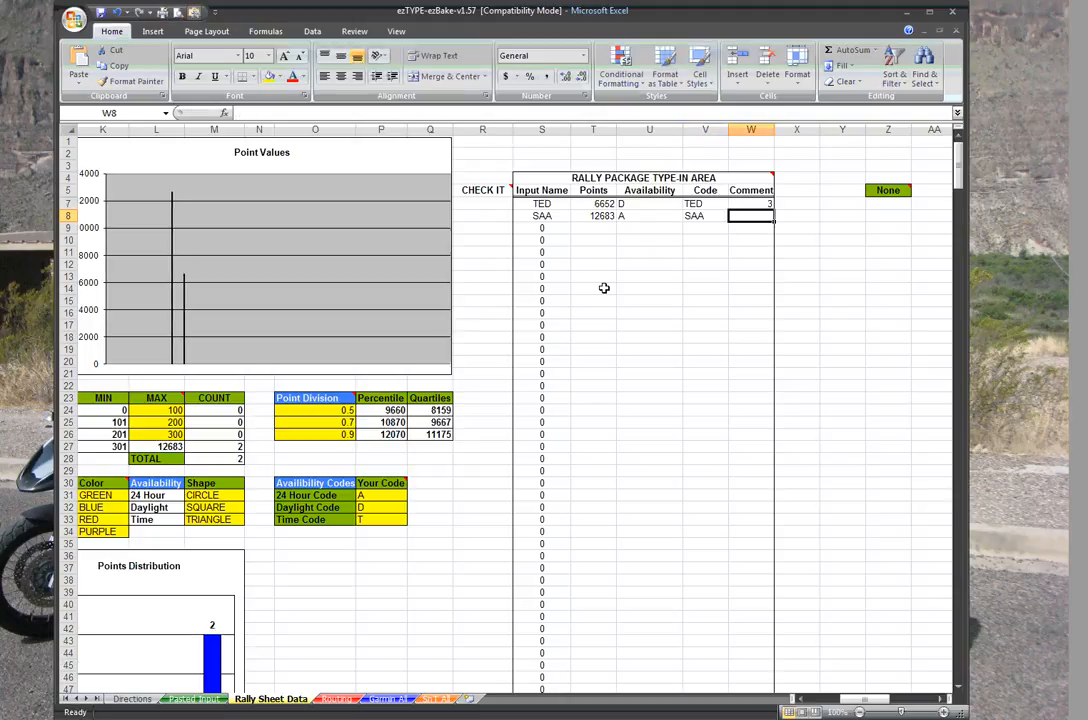
type("4")
key("Return")
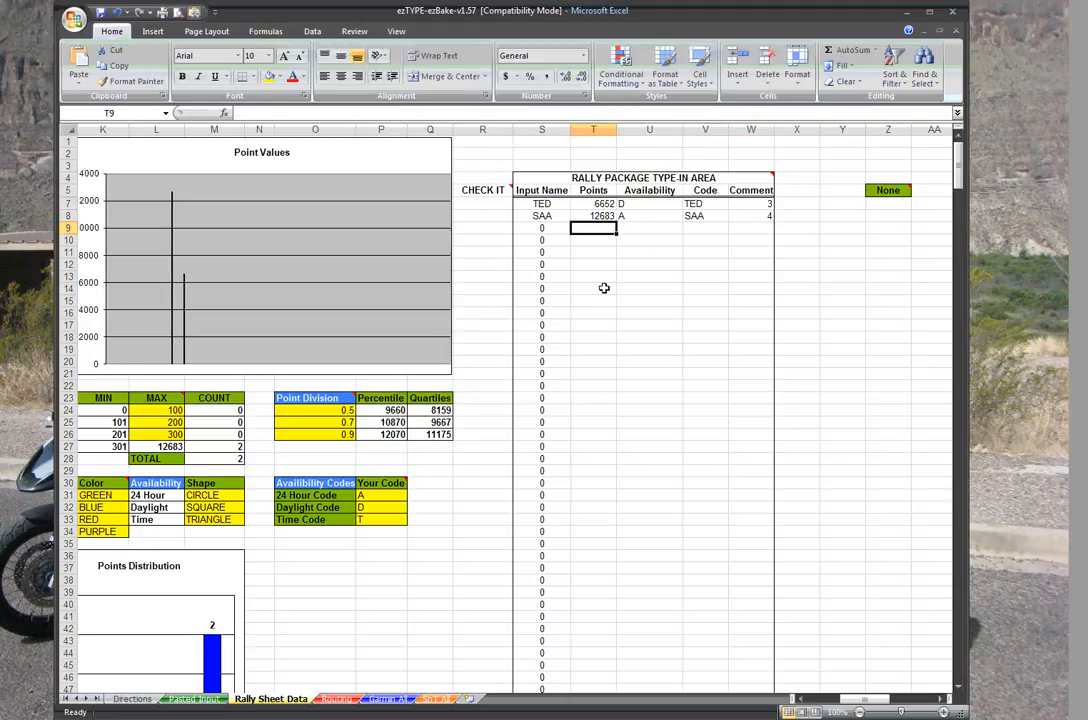
Fill row 9 of the type-in area with points 210, availability A, the mistyped code "V;," and comment 4
type("210")
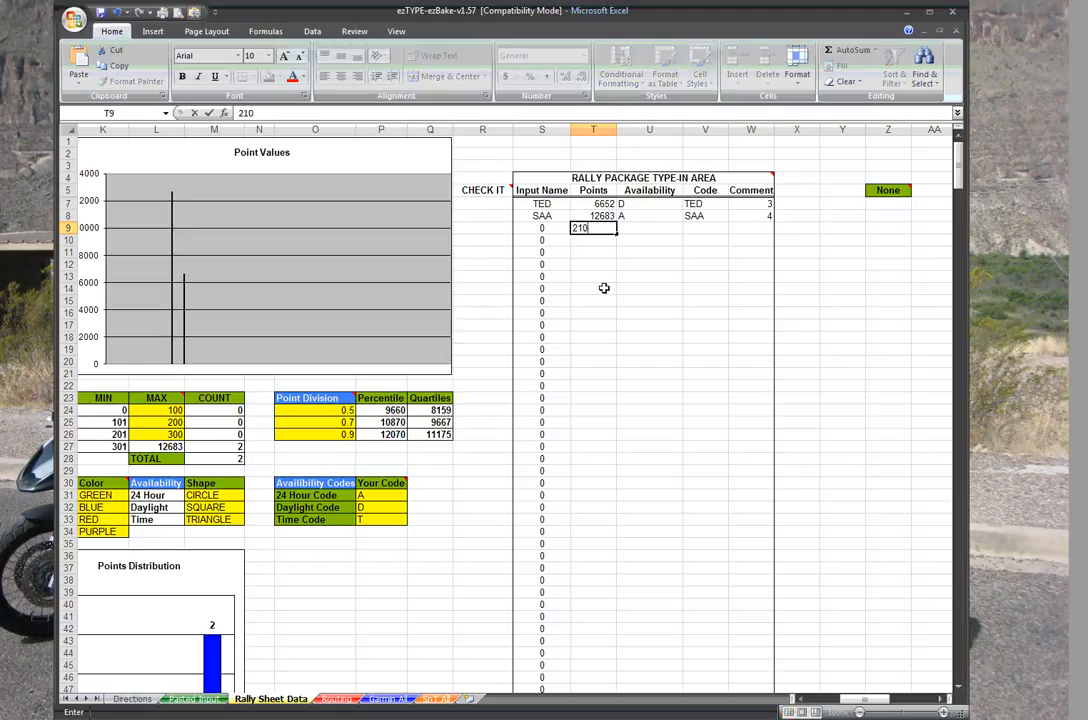
key("Tab")
type("A")
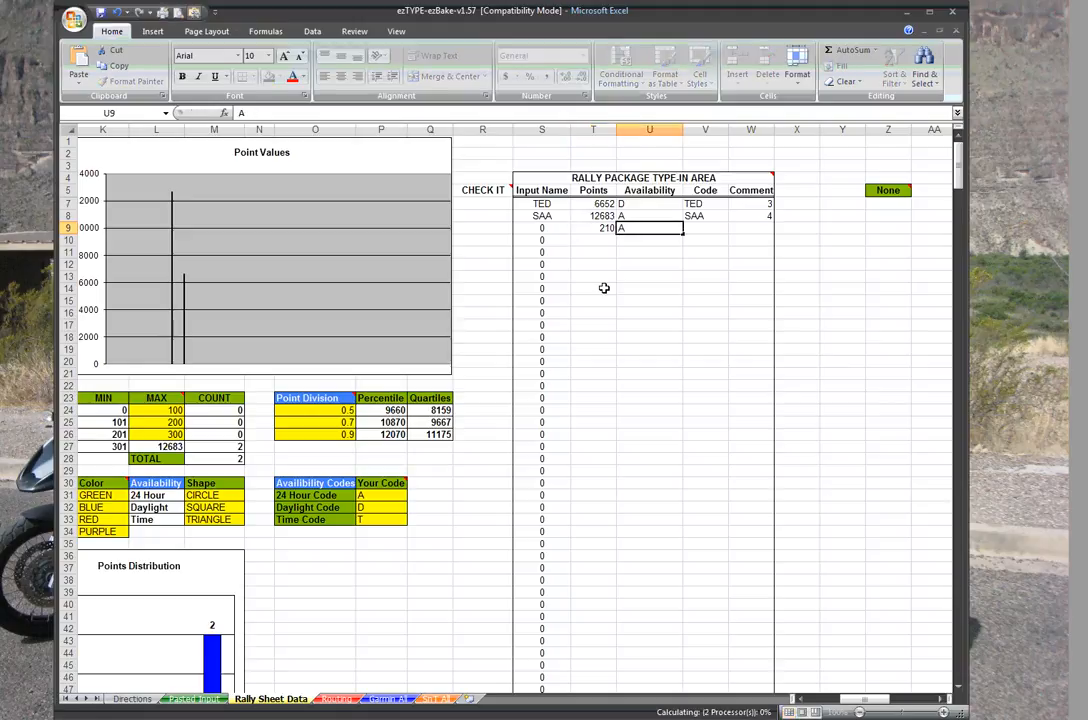
key("Tab")
type("V;,")
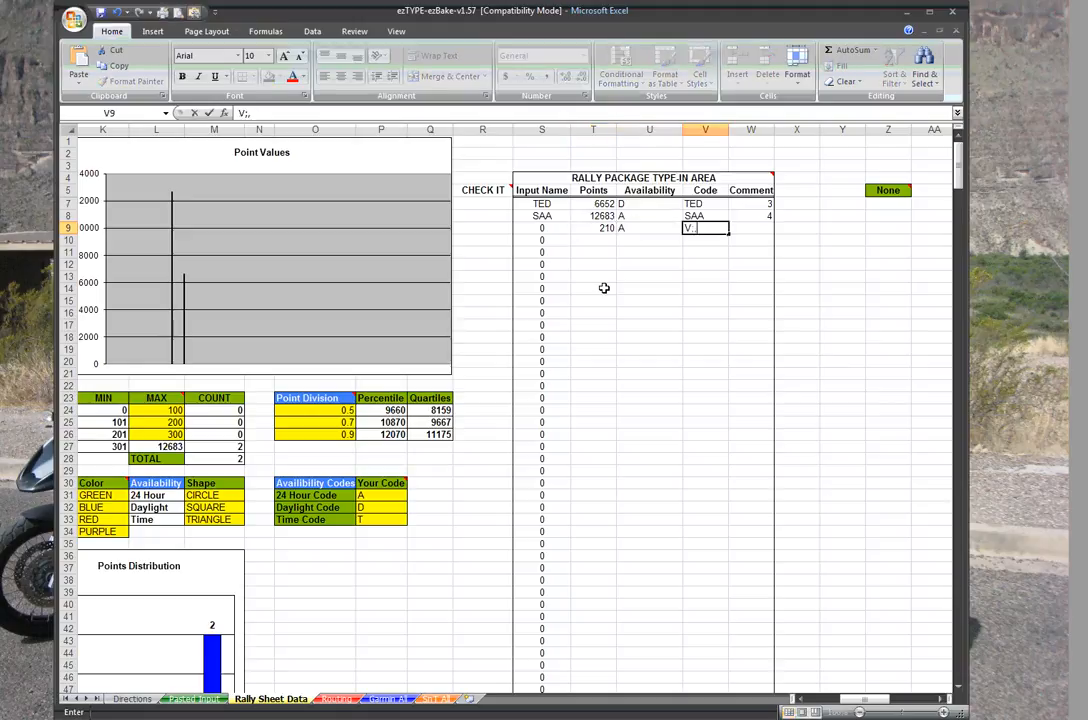
key("Tab")
type("4")
key("Return")
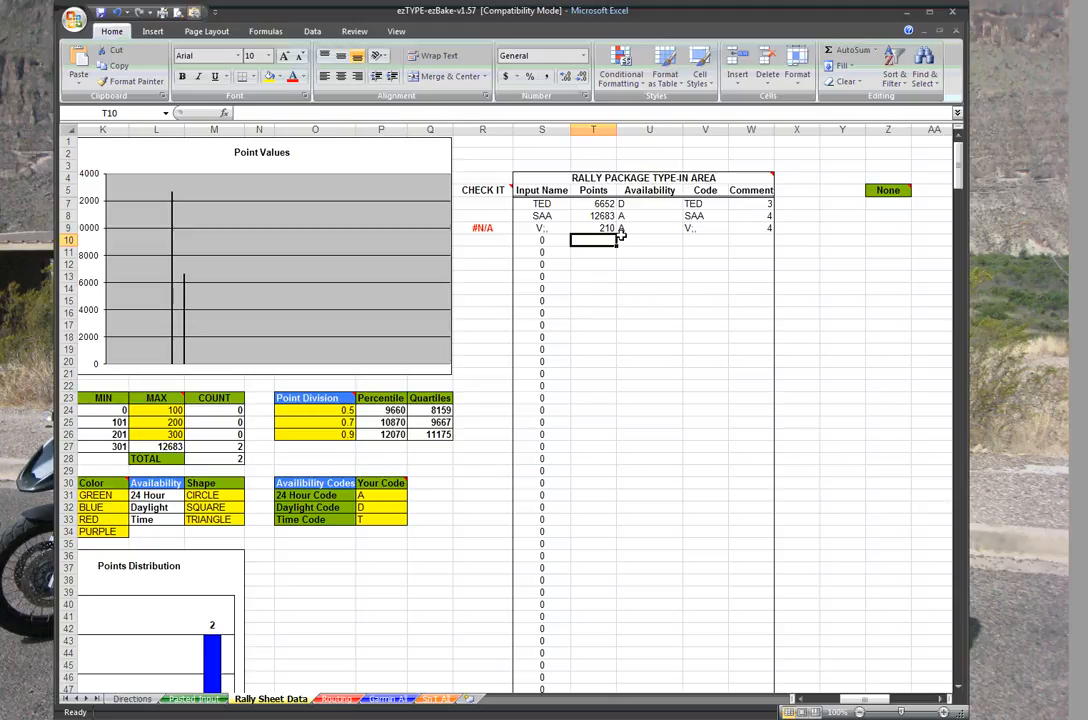
Check the row 9 code against the waypoint names on the Pasted Input sheet and correct it to VLM in the type-in area
left_click(704, 228)
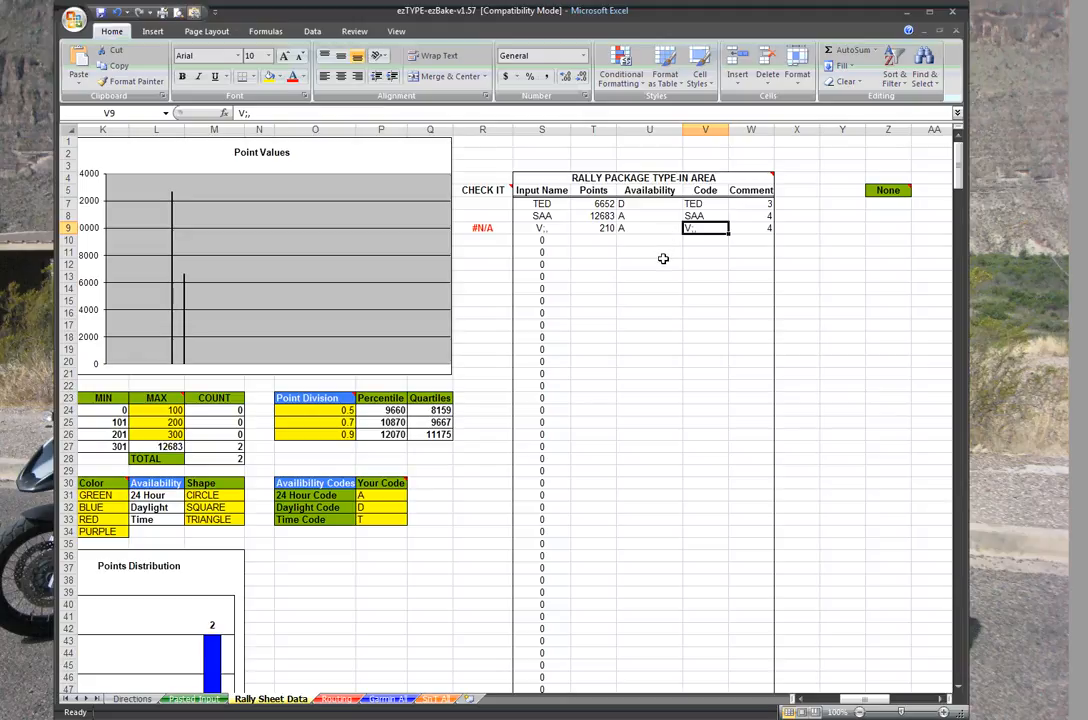
left_click(542, 227)
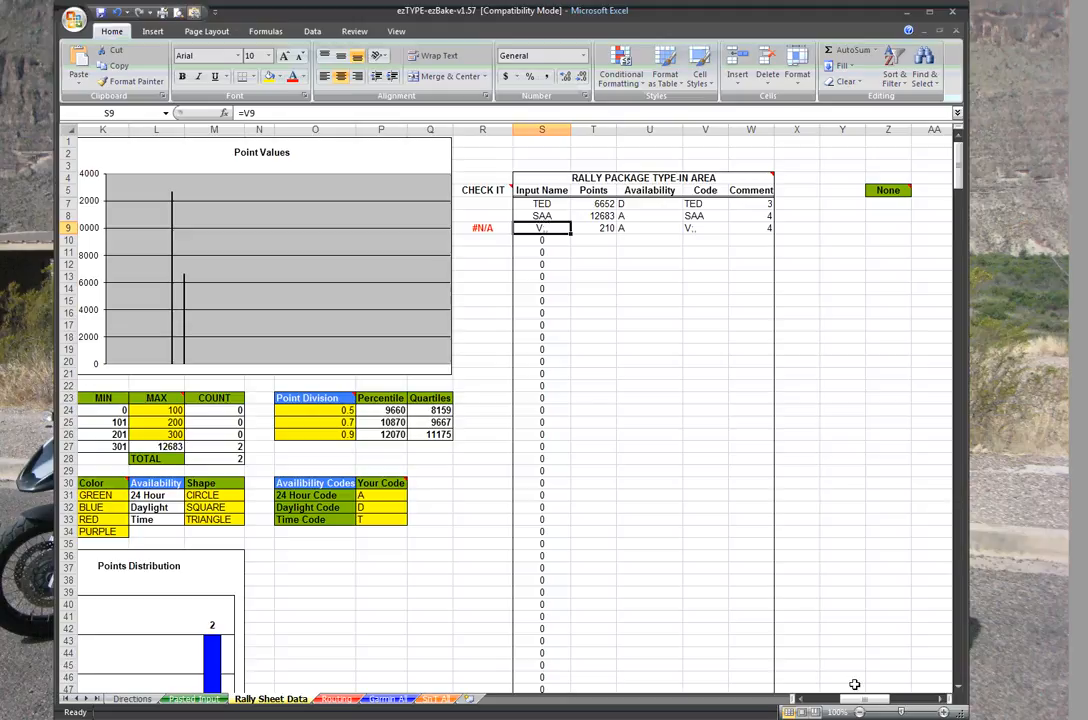
left_click_drag(857, 705, 838, 705)
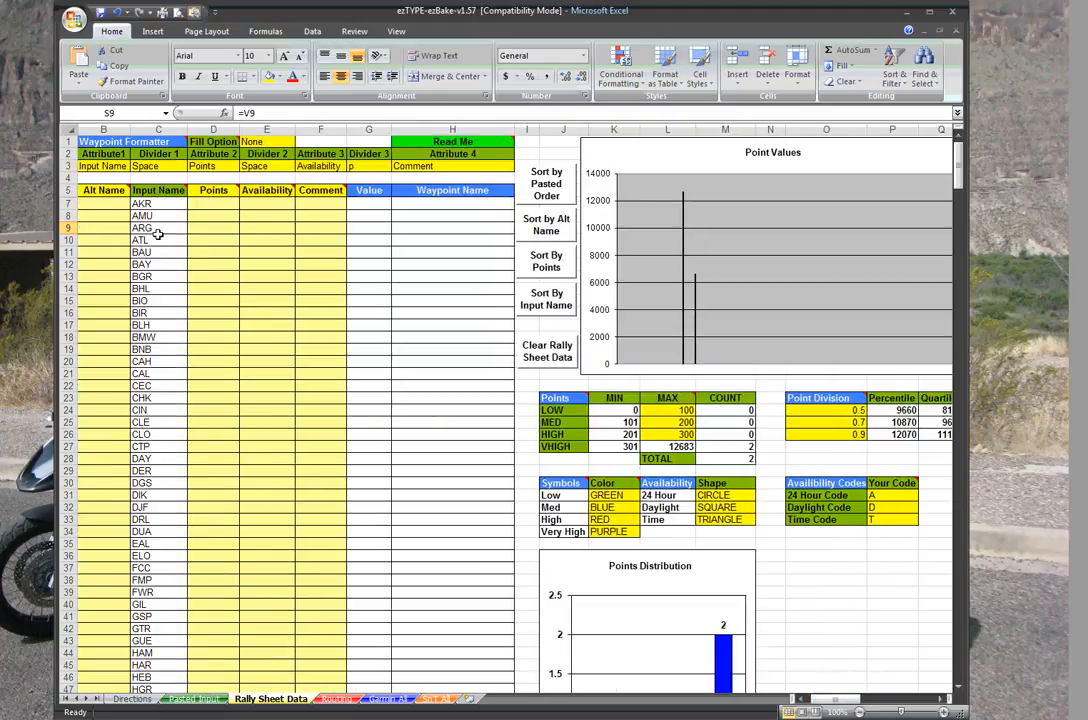
left_click(192, 699)
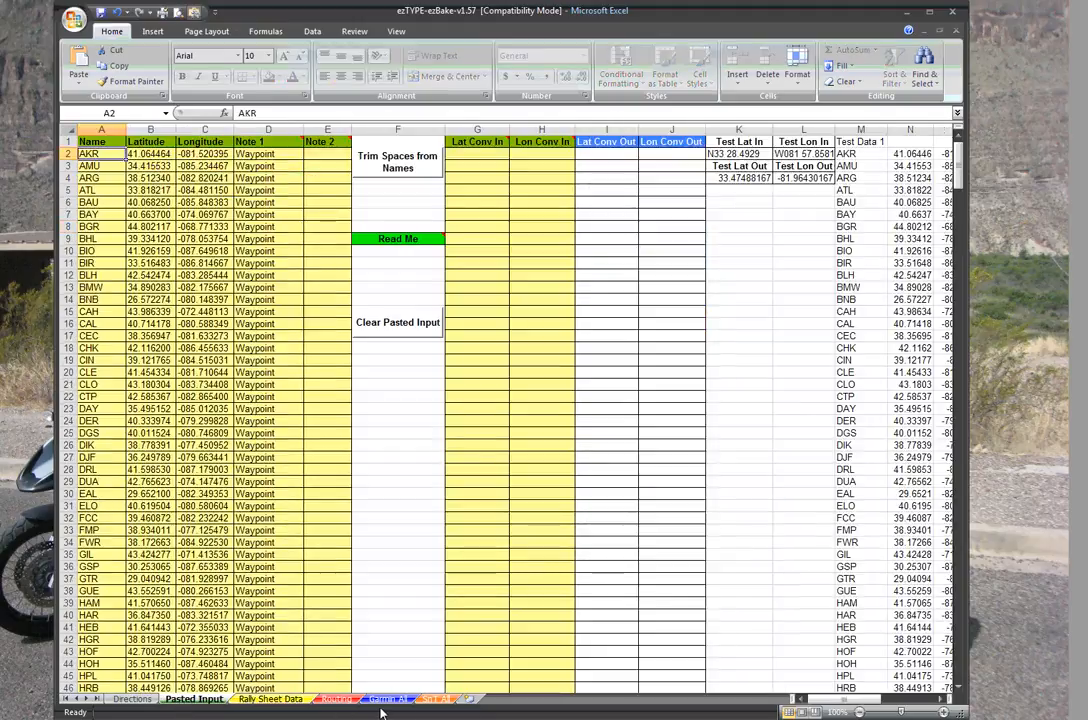
left_click(270, 699)
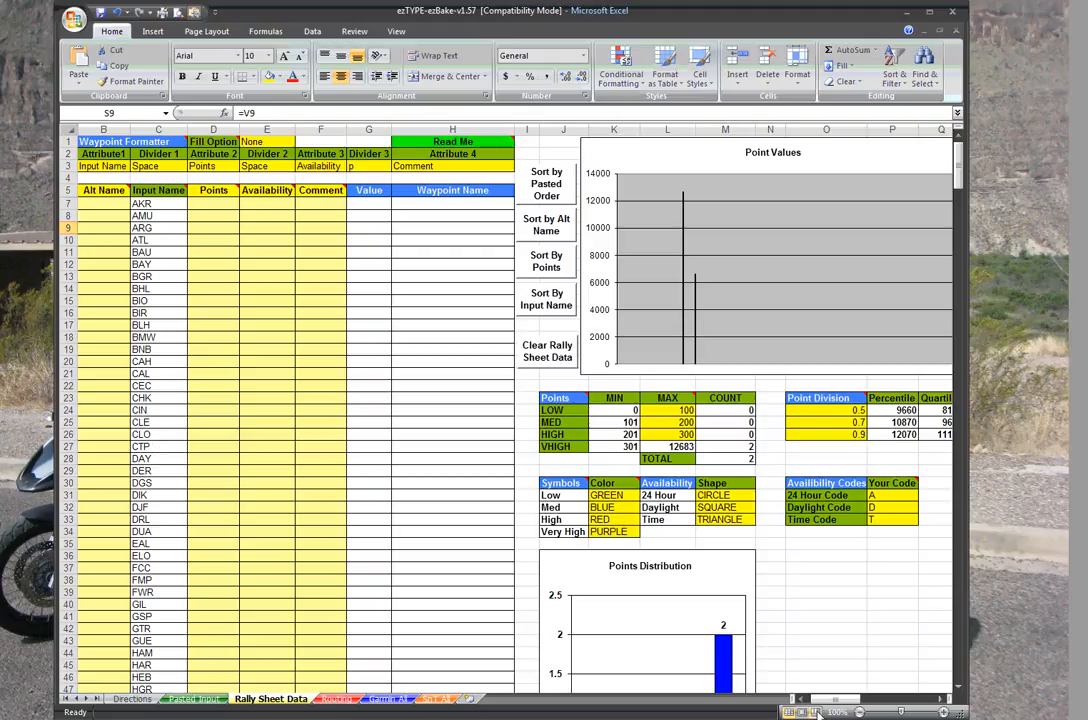
left_click_drag(835, 700, 852, 705)
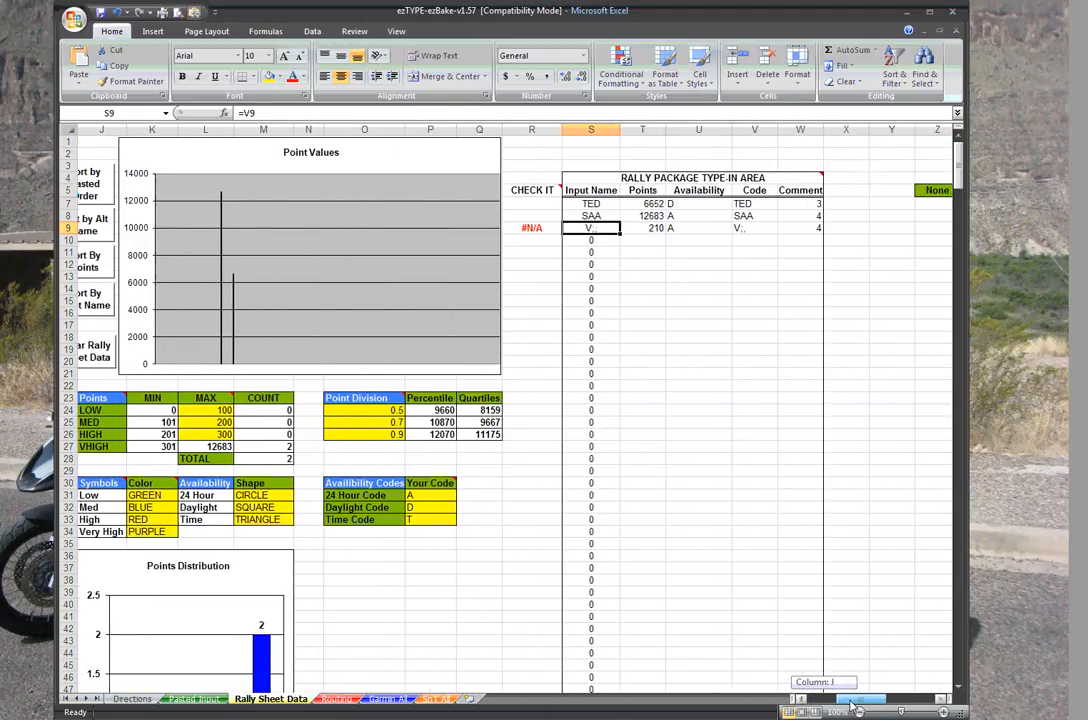
left_click(748, 231)
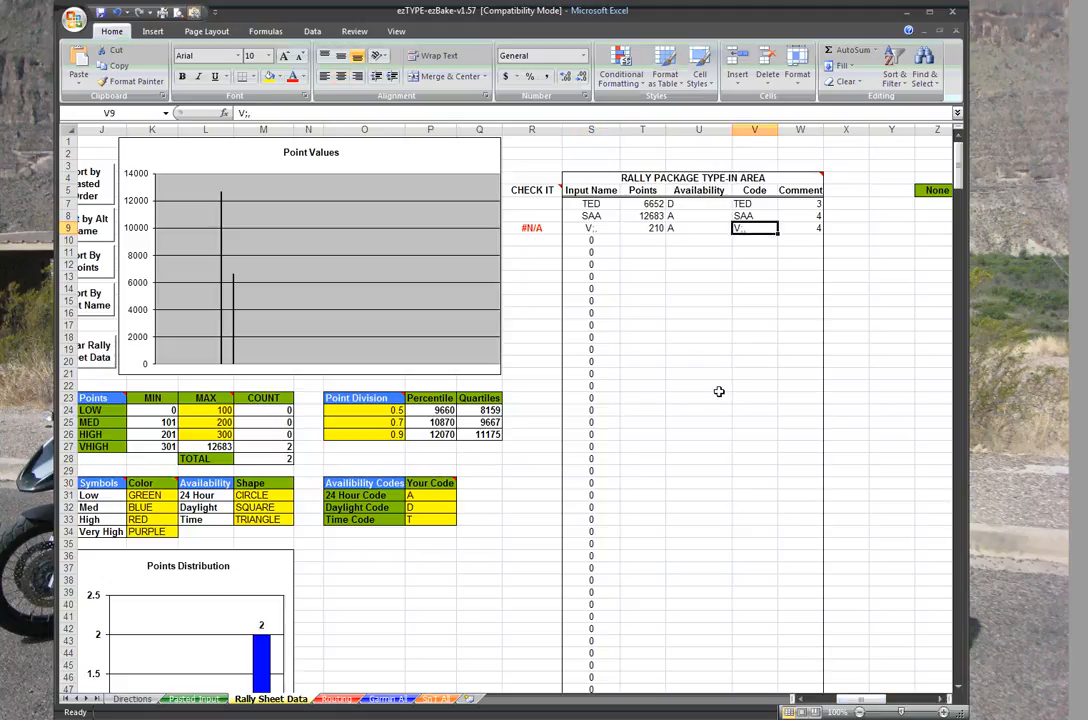
type("VLM")
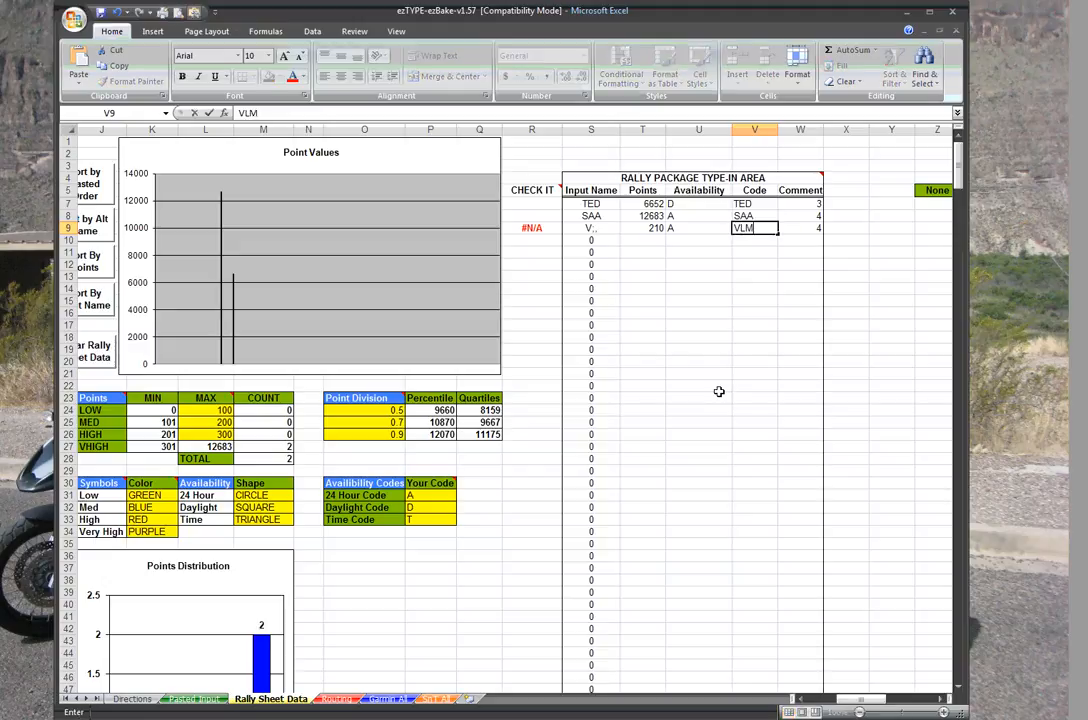
key("Return")
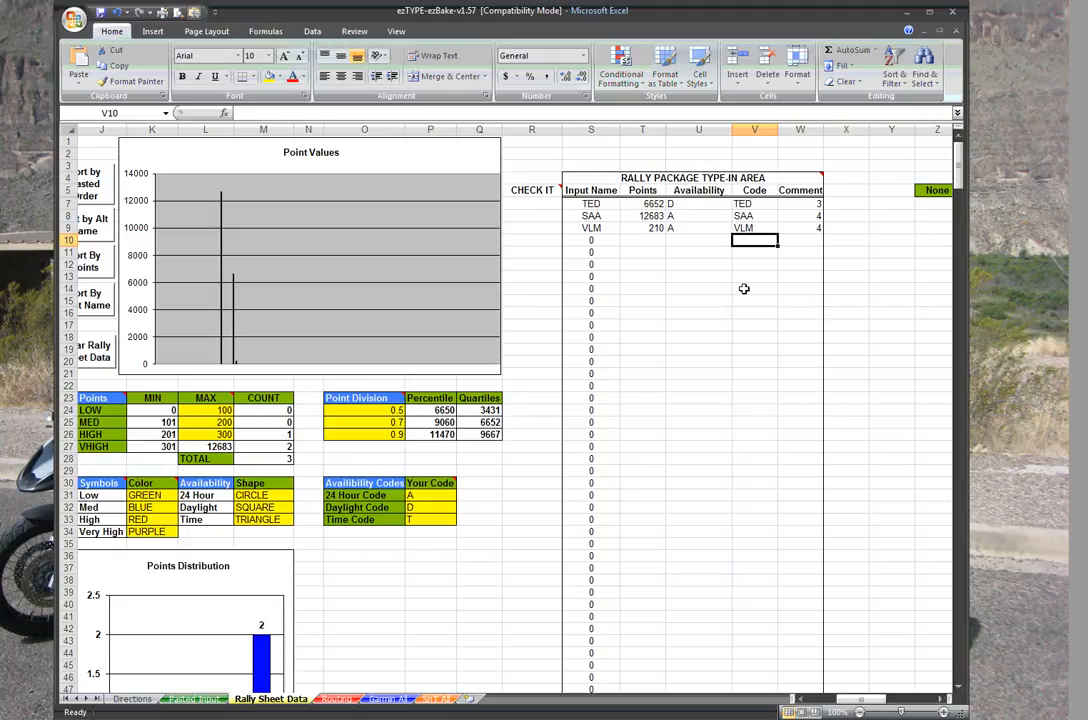
Fill row 10 of the type-in area with points 457, availability D, code BIR and comment 4
left_click(657, 243)
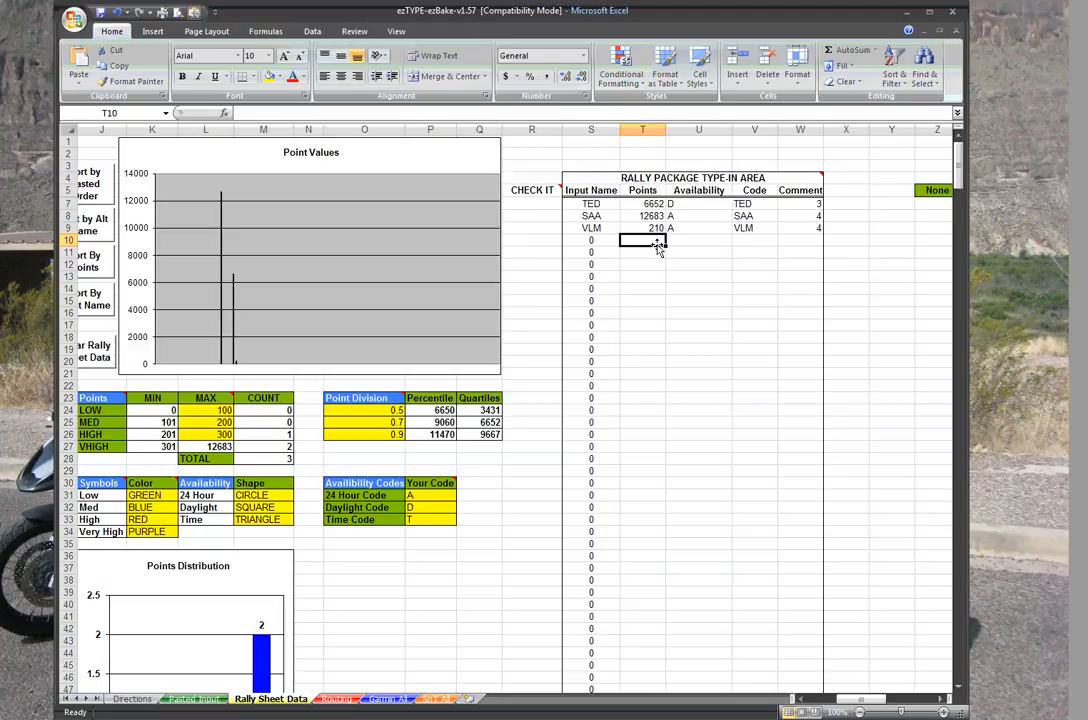
type("457")
key("Tab")
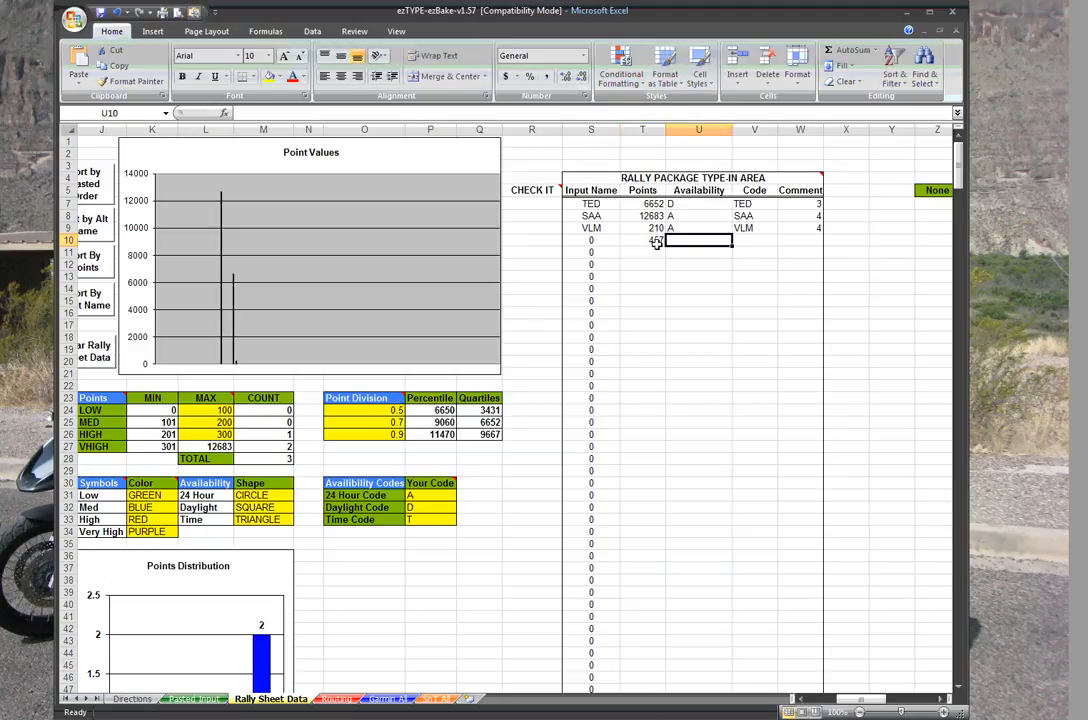
type("D")
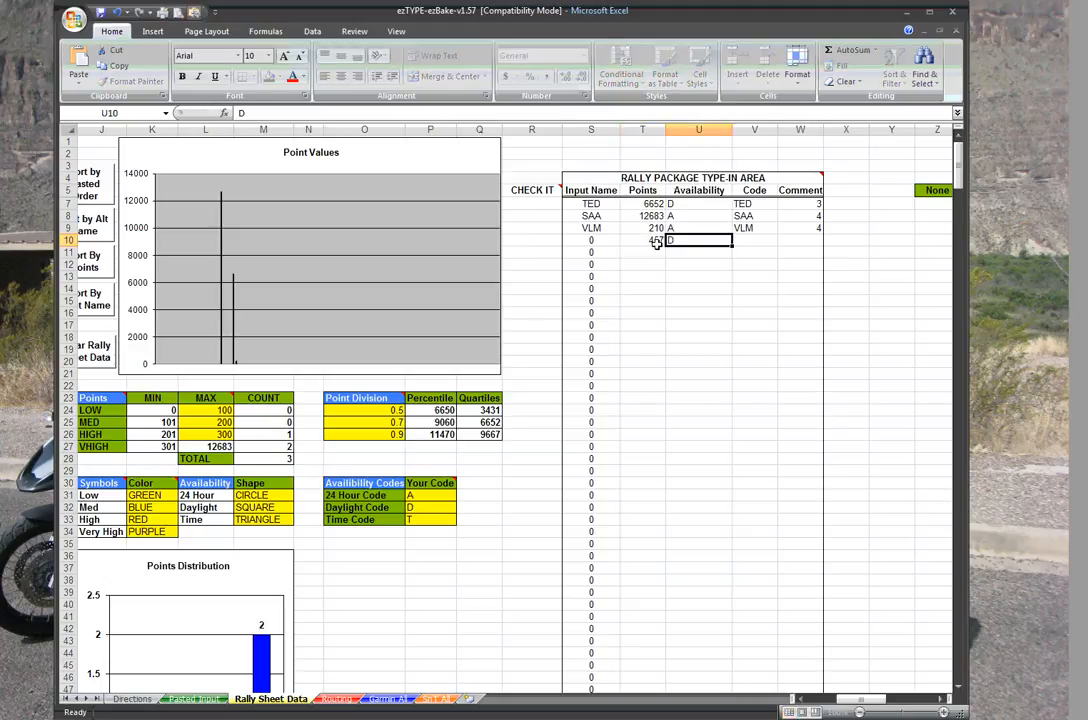
key("Tab")
type("Bl")
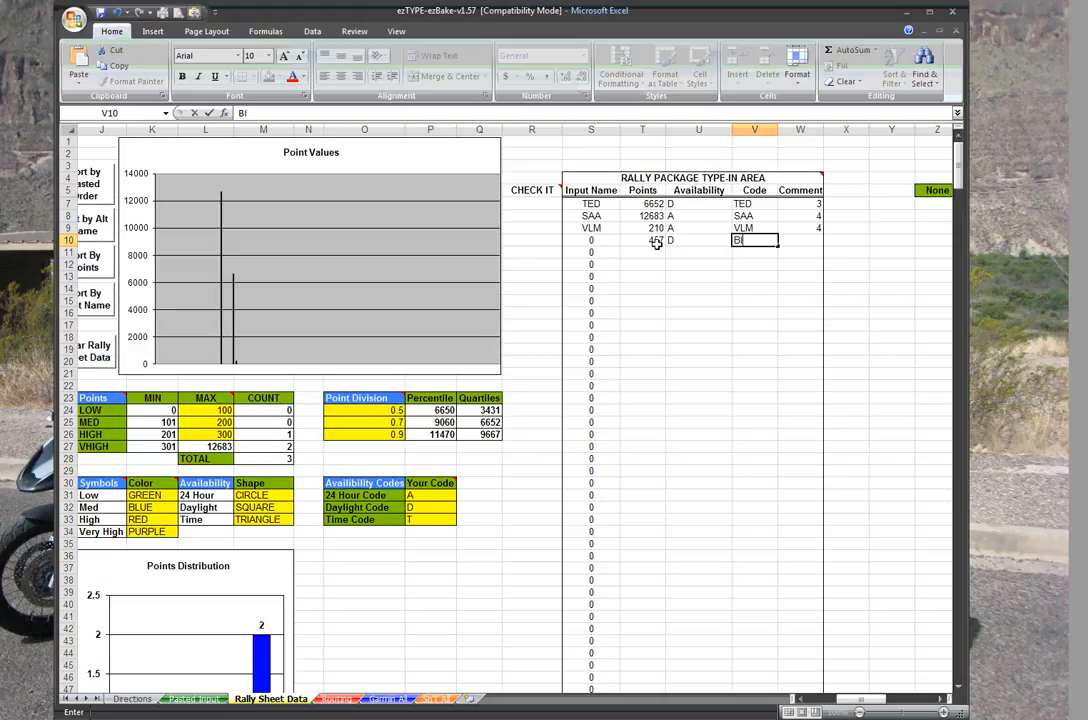
key("Tab")
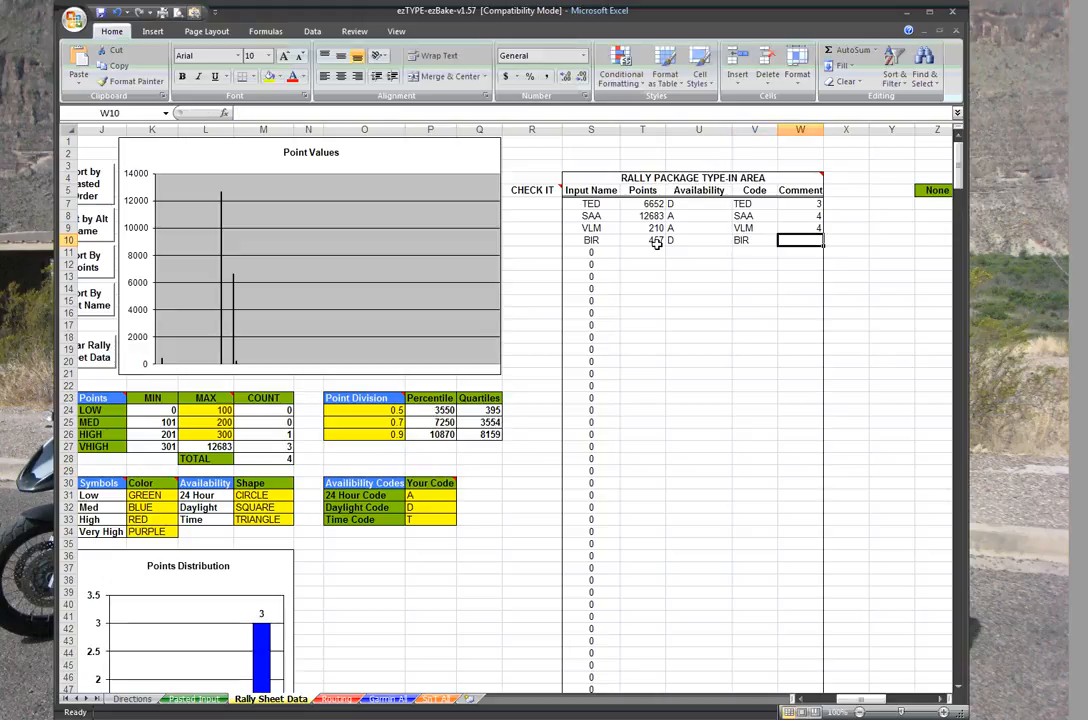
type("4")
key("Return")
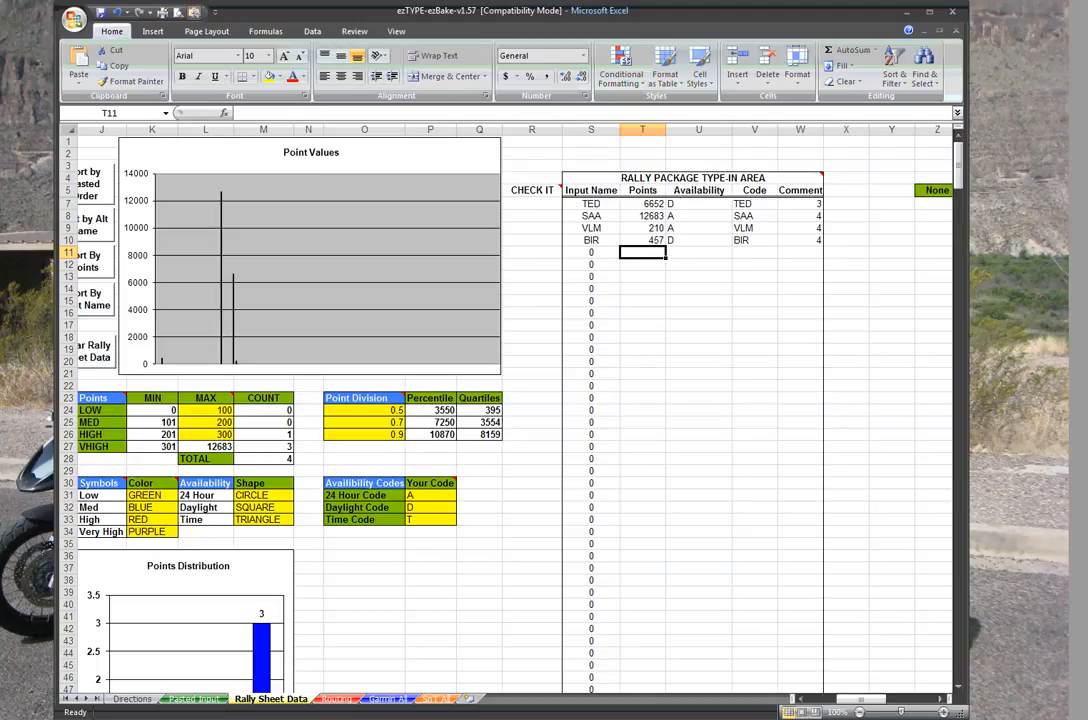
Switch to Outlook, open the note "EZBake Paste In Leg 1" and copy its bonus lines from SCB through POL
key("alt+Tab")
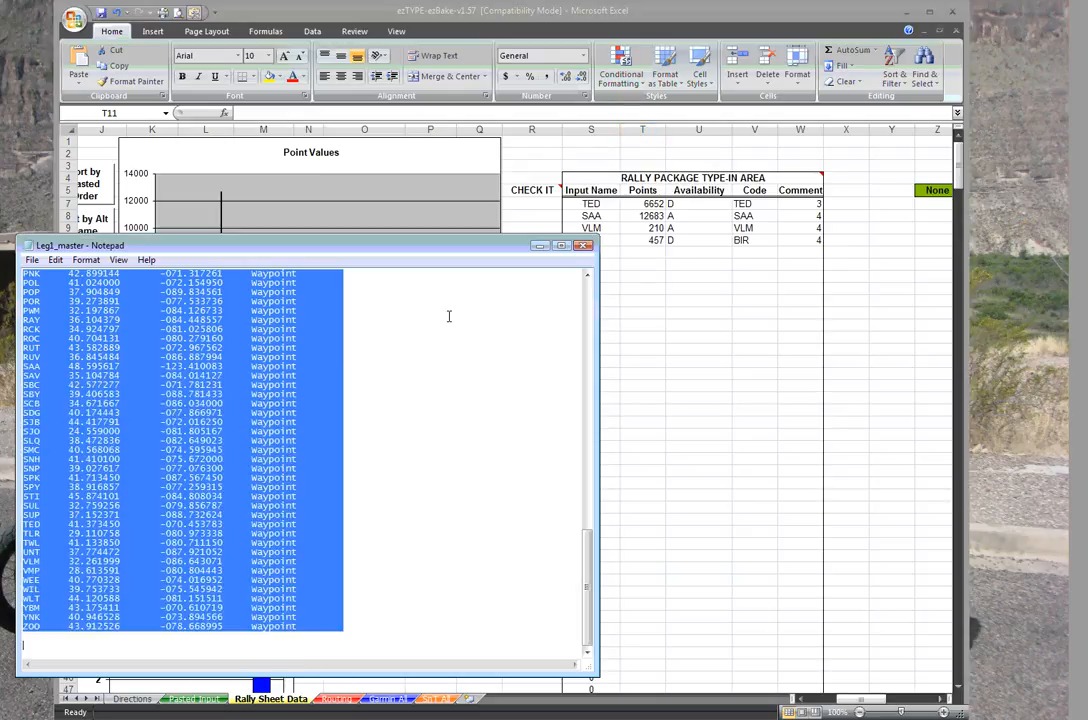
left_click(541, 245)
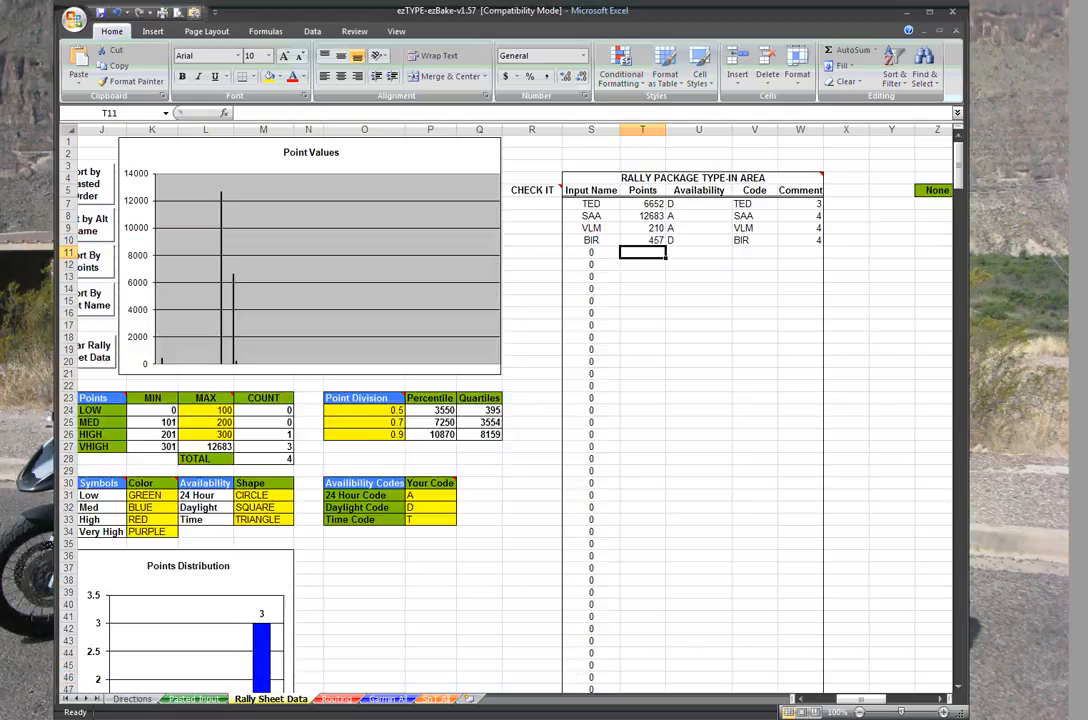
key("alt+Tab")
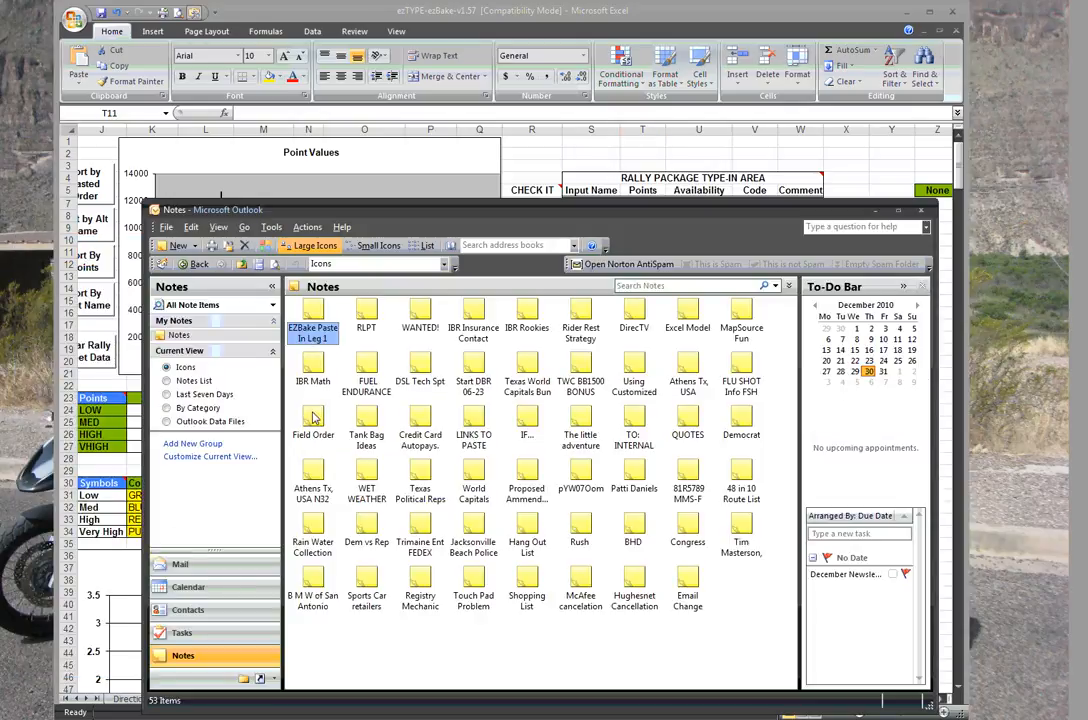
double_click(317, 326)
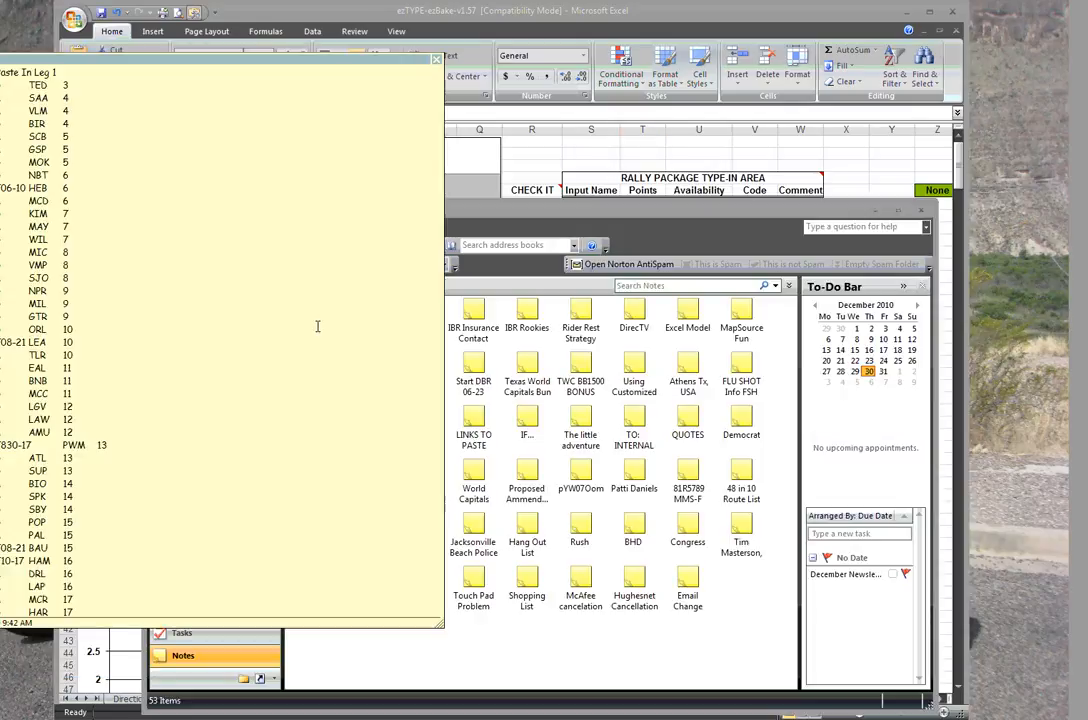
left_click_drag(751, 220, 747, 268)
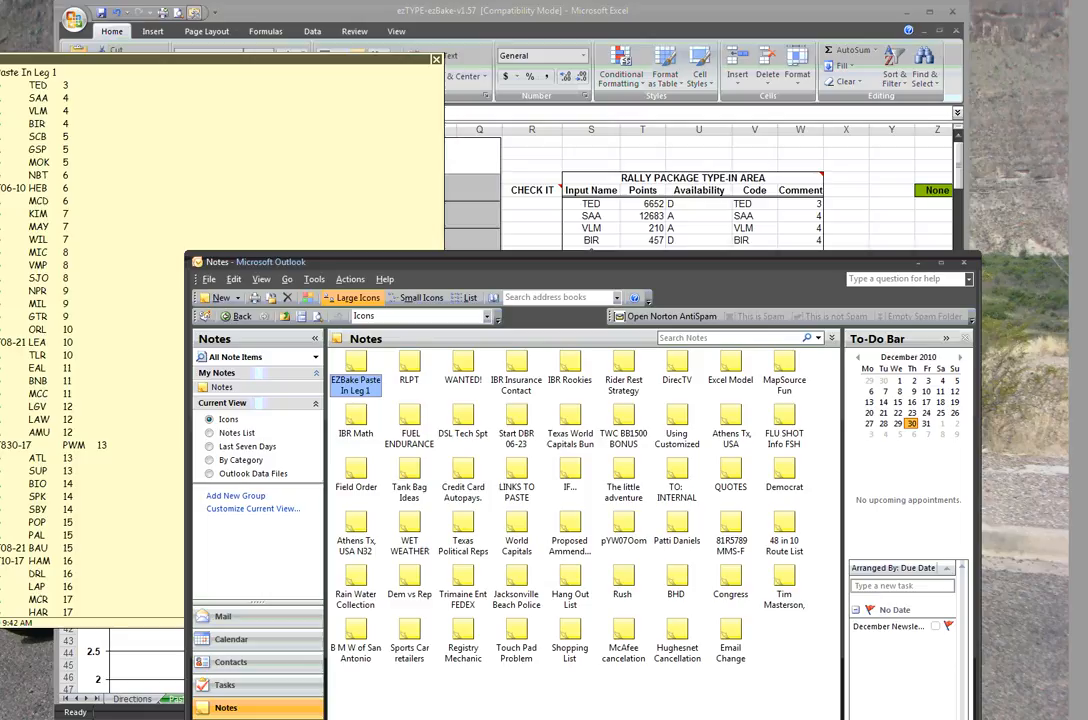
left_click(62, 136)
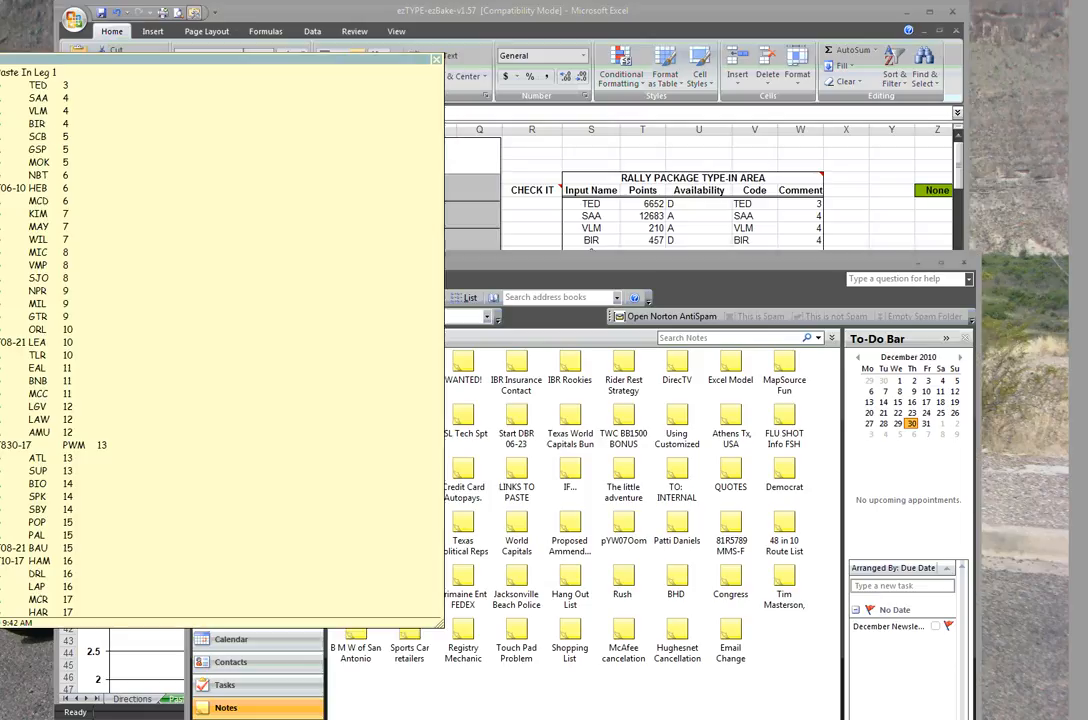
left_click_drag(65, 116, 75, 641)
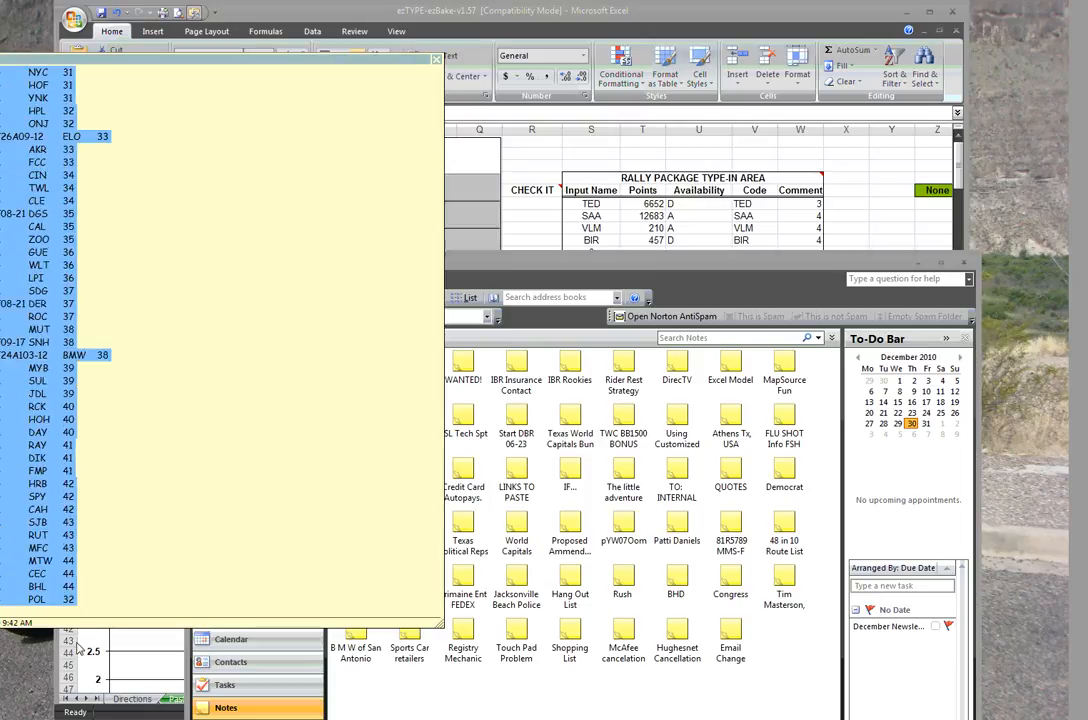
Return to the Excel workbook and paste the copied bonus lines into the type-in area starting at cell T11
left_click(920, 264)
left_click(621, 258)
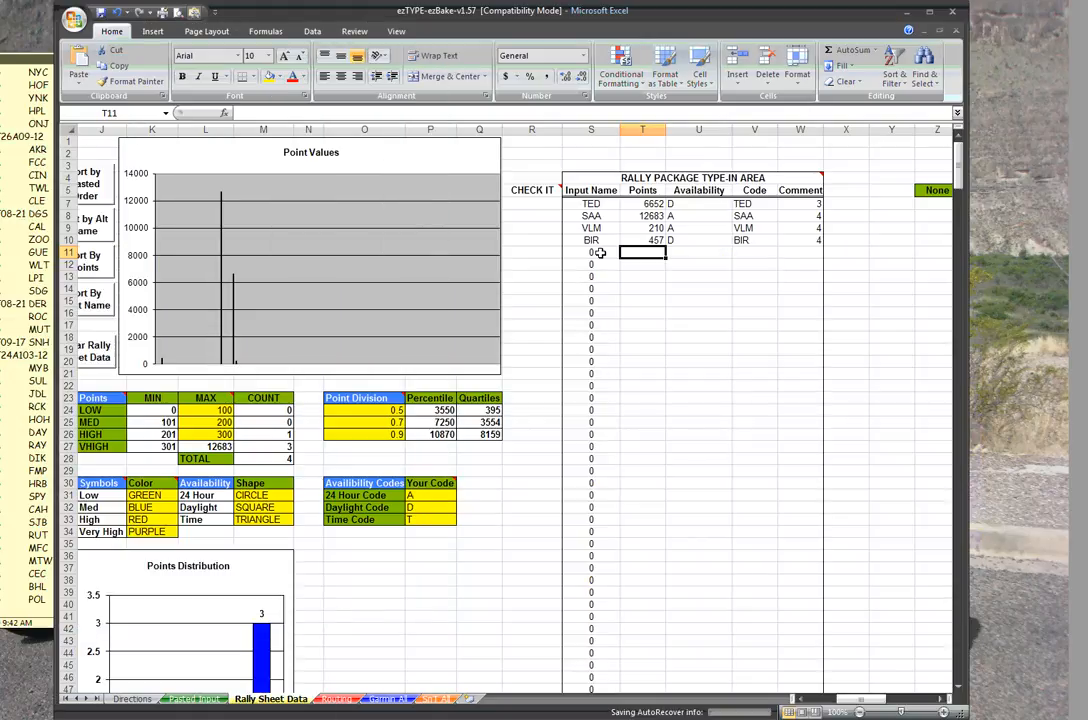
key("ctrl+v")
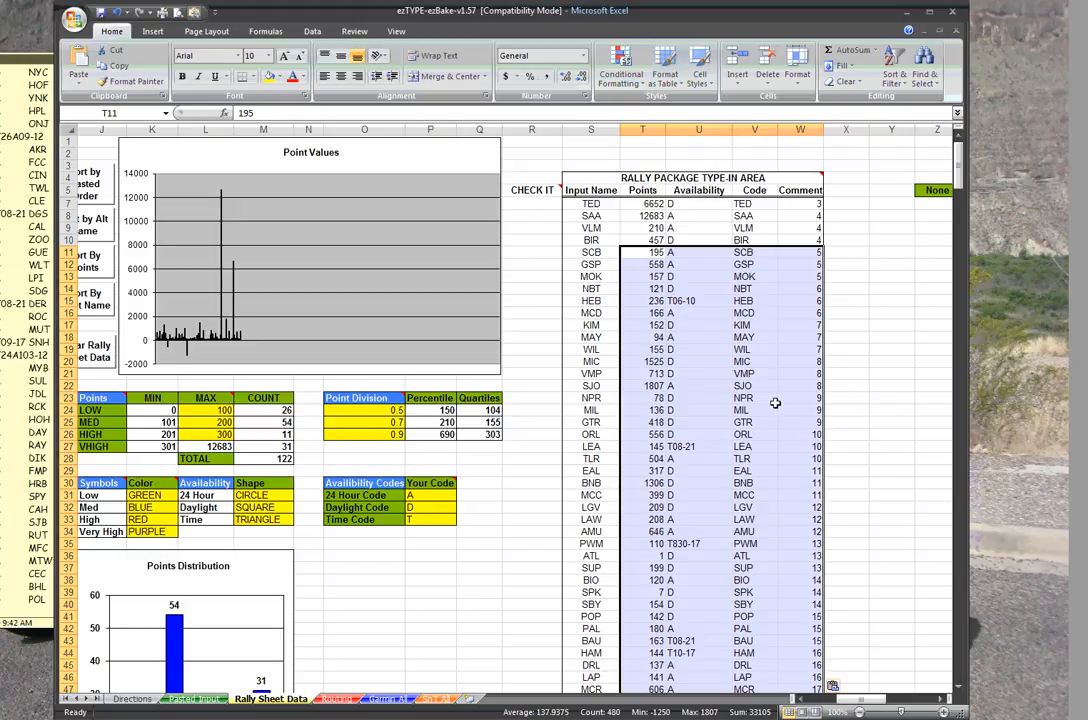
left_click(760, 299)
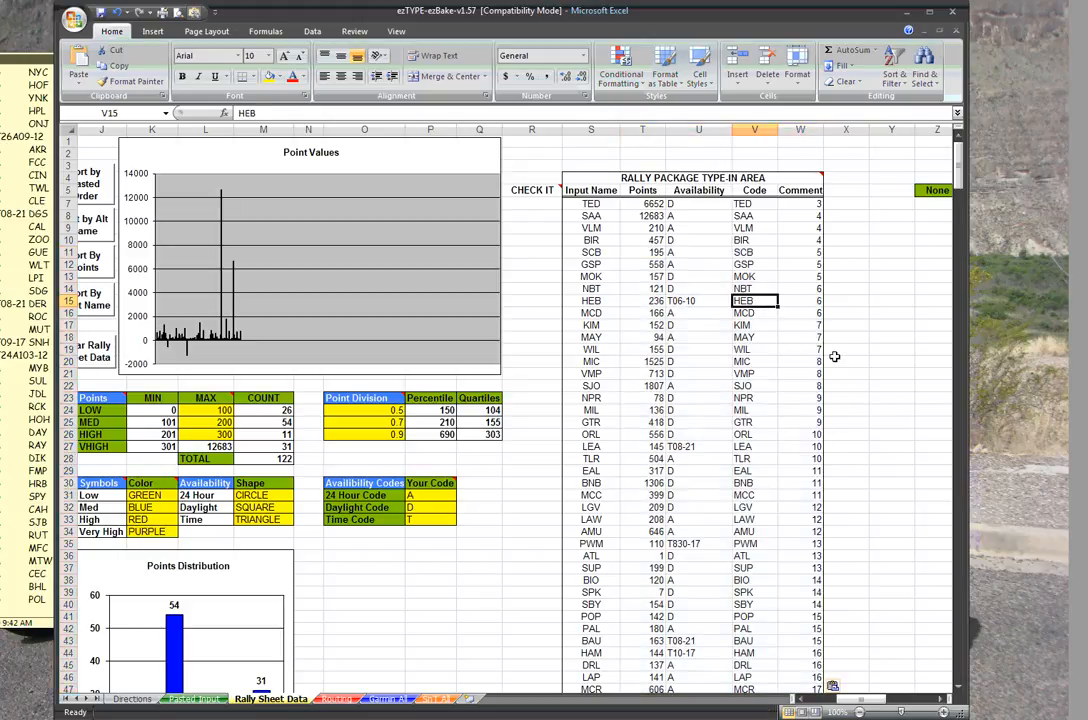
Review the pasted bonus rows and delete the code SUP from row 37 of the type-in area
left_click_drag(957, 207, 957, 205)
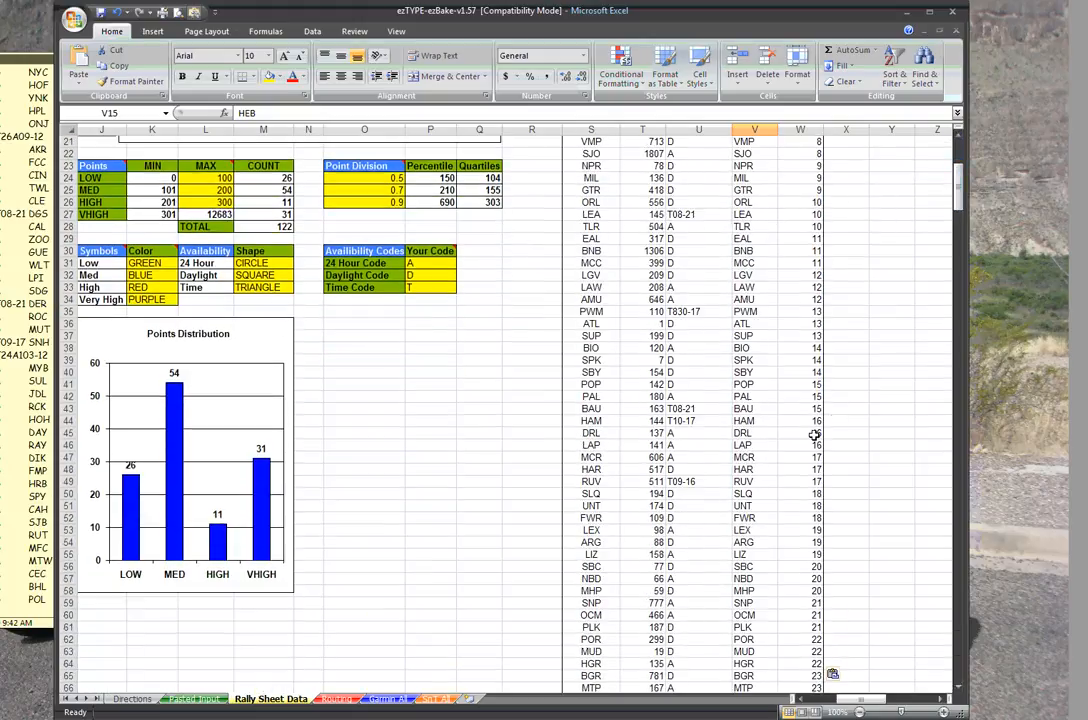
left_click_drag(960, 205, 957, 160)
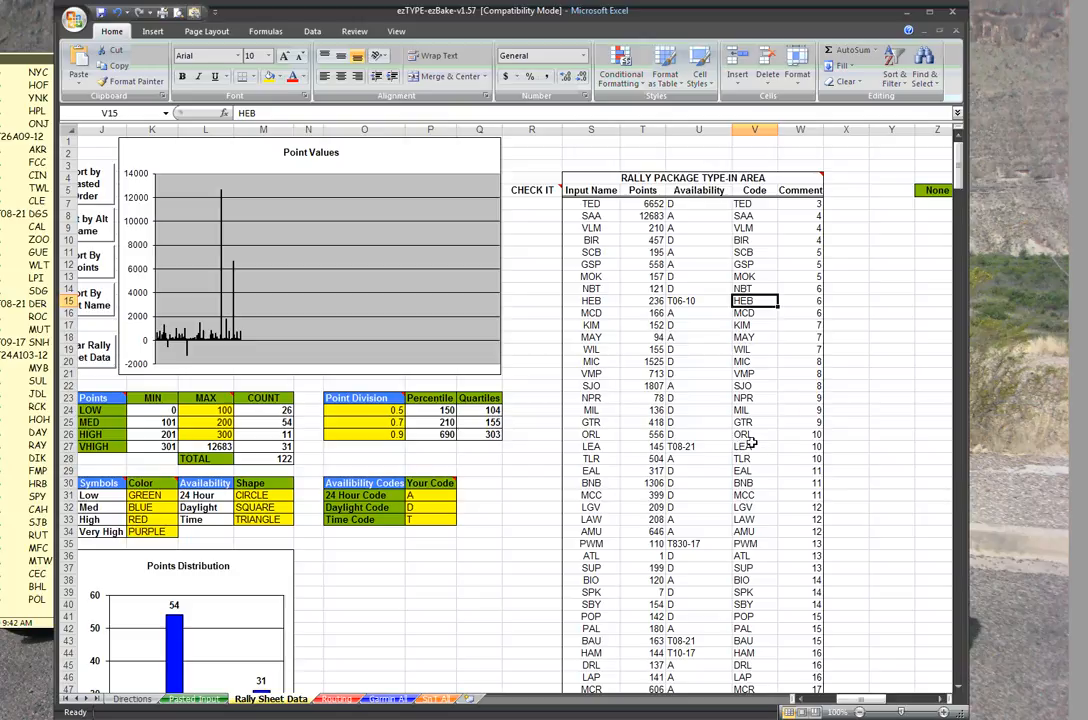
scroll(960, 178, "down", 5)
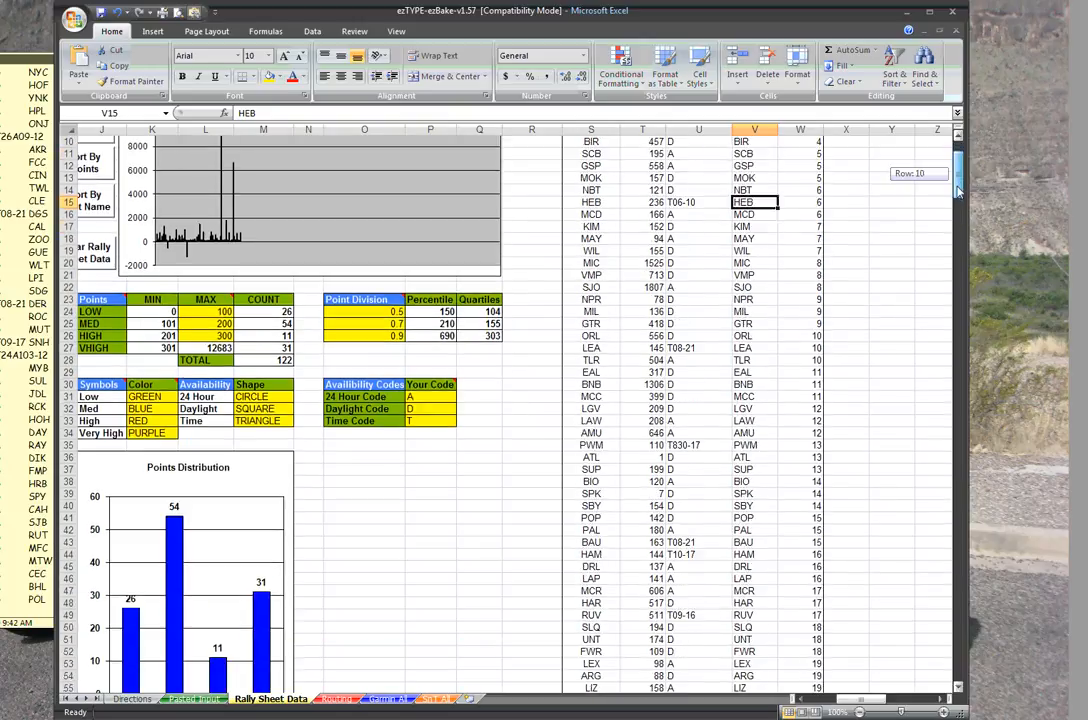
scroll(960, 178, "up", 5)
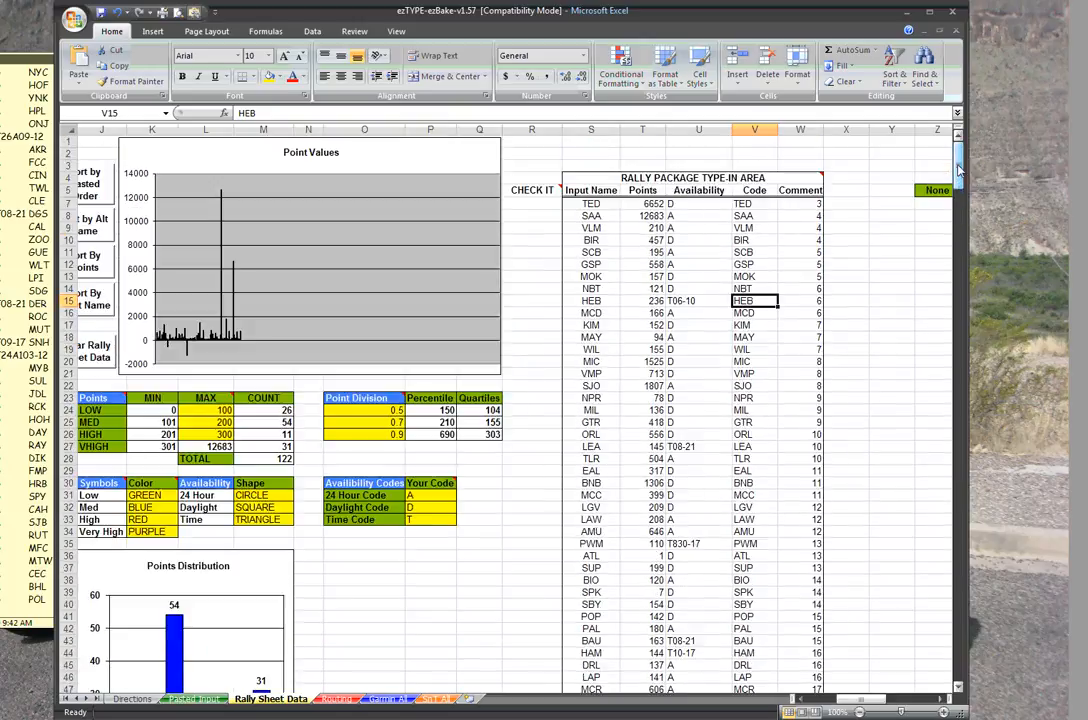
scroll(960, 175, "down", 6)
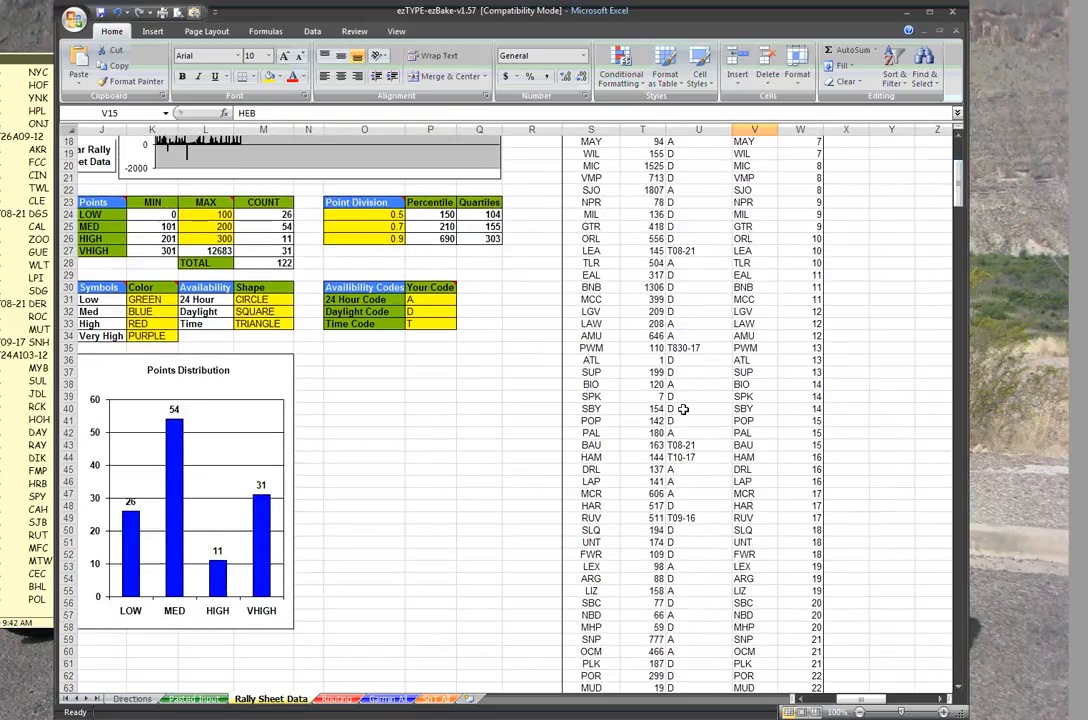
left_click(743, 362)
left_click(743, 372)
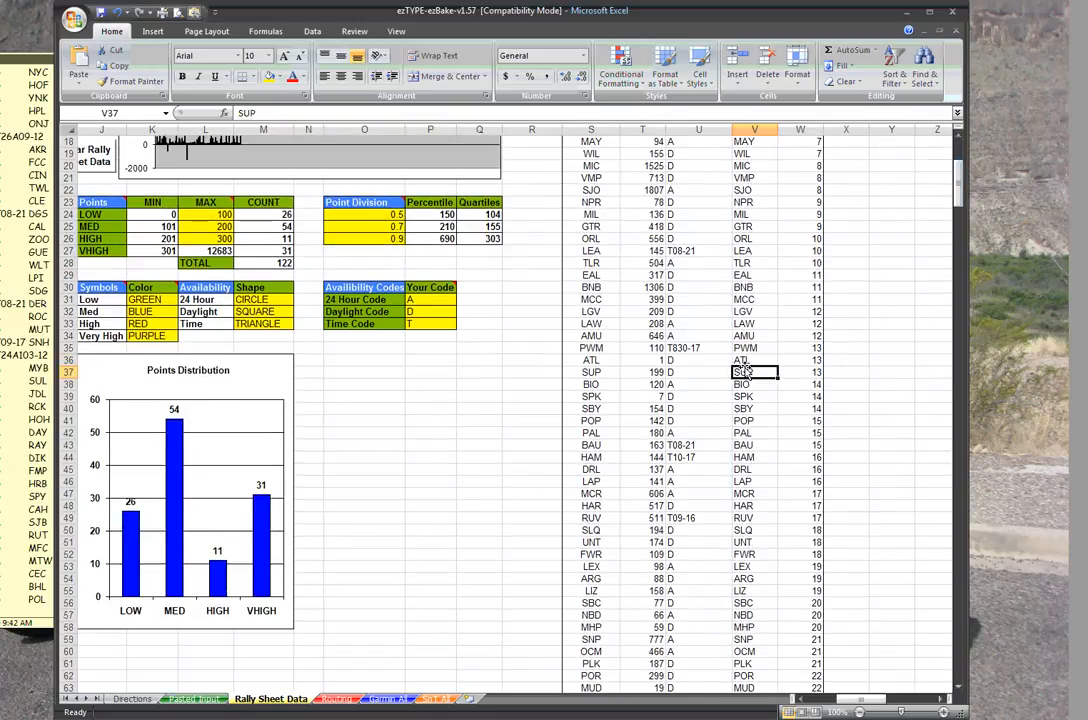
key("Delete")
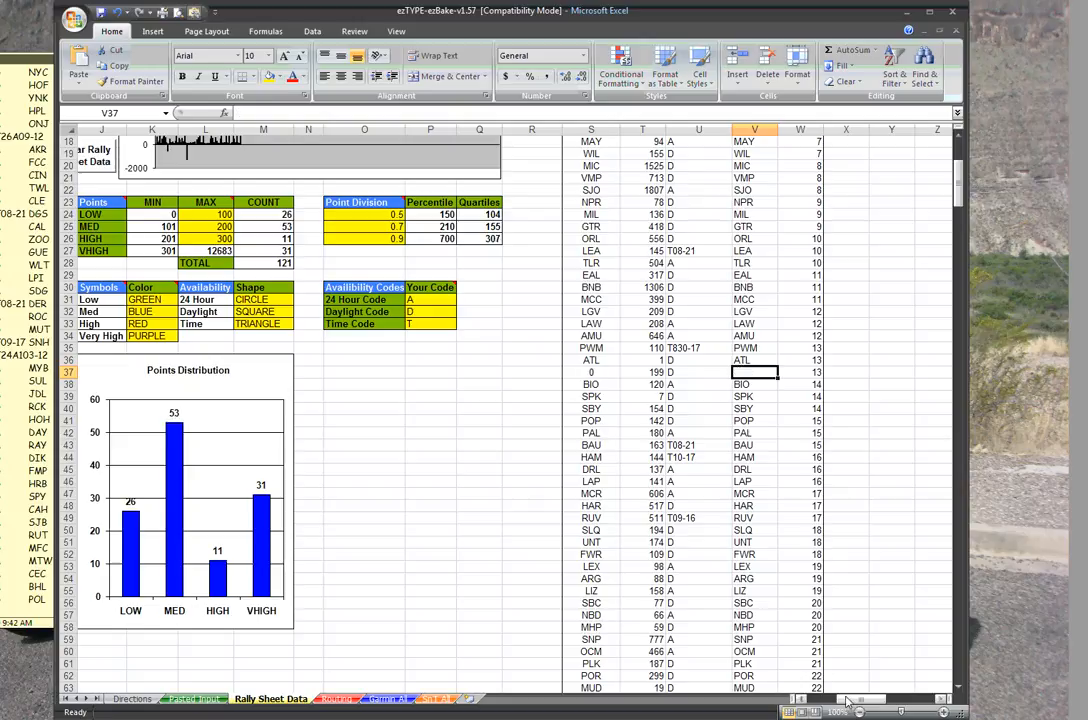
Examine the SUP entry in row 118 of the waypoint list for its points, availability and comment cells
scroll(740, 660, "left", 3)
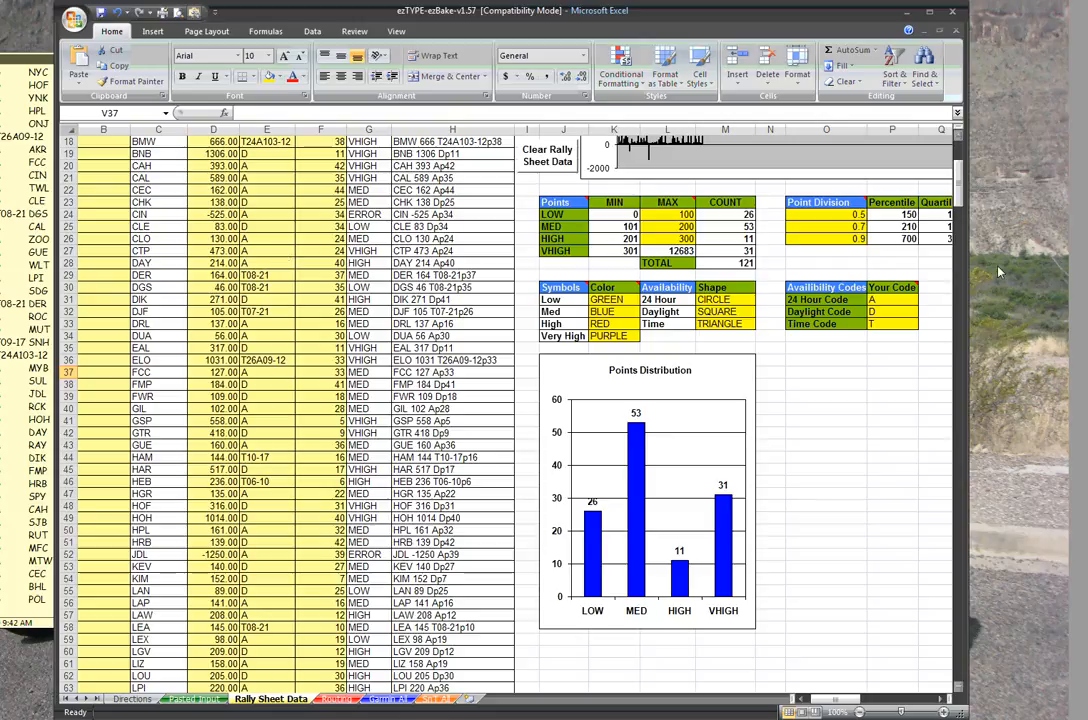
left_click_drag(958, 178, 956, 255)
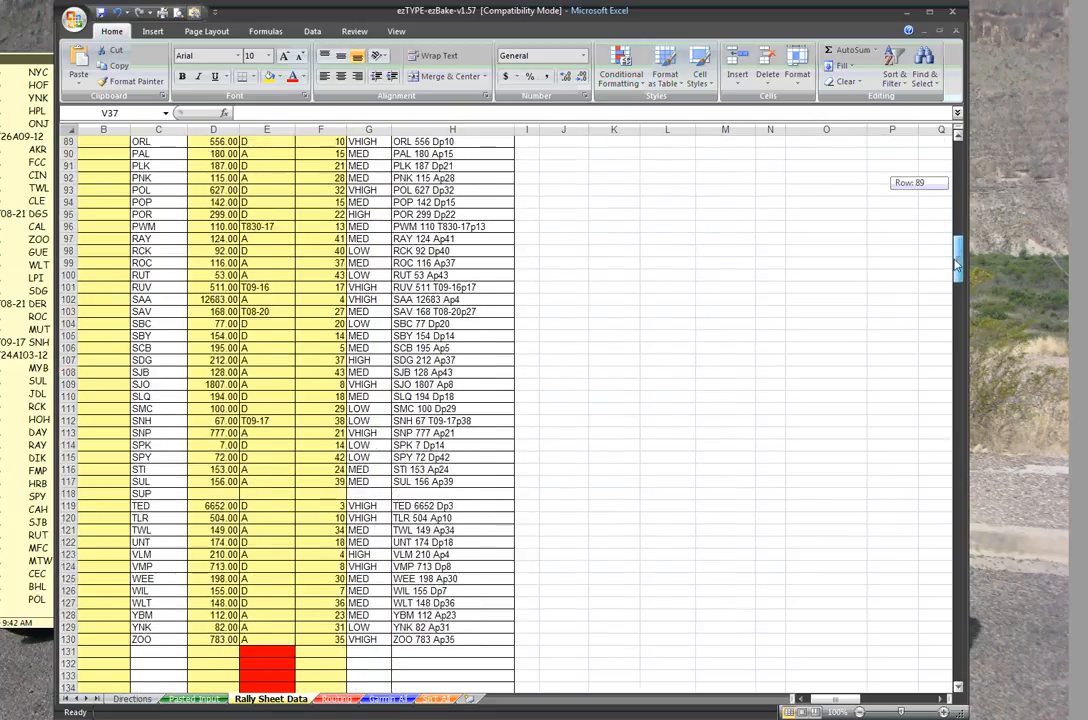
left_click(162, 497)
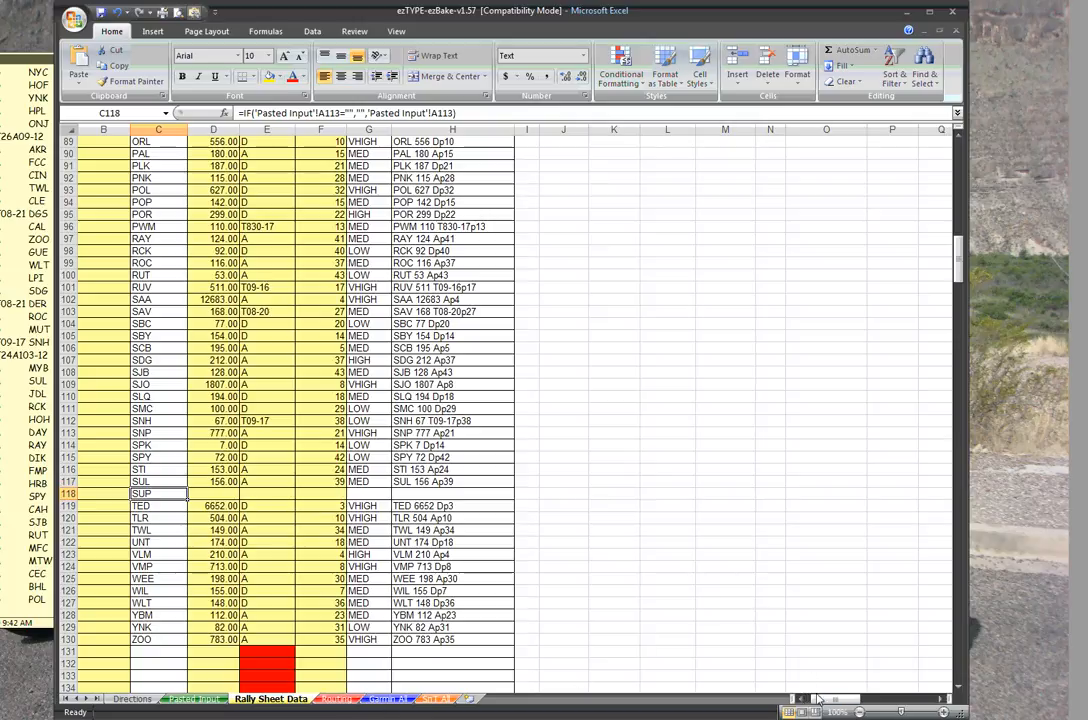
Re-enter the code SUP in cell V37 of the rally package type-in area
left_click_drag(805, 700, 870, 703)
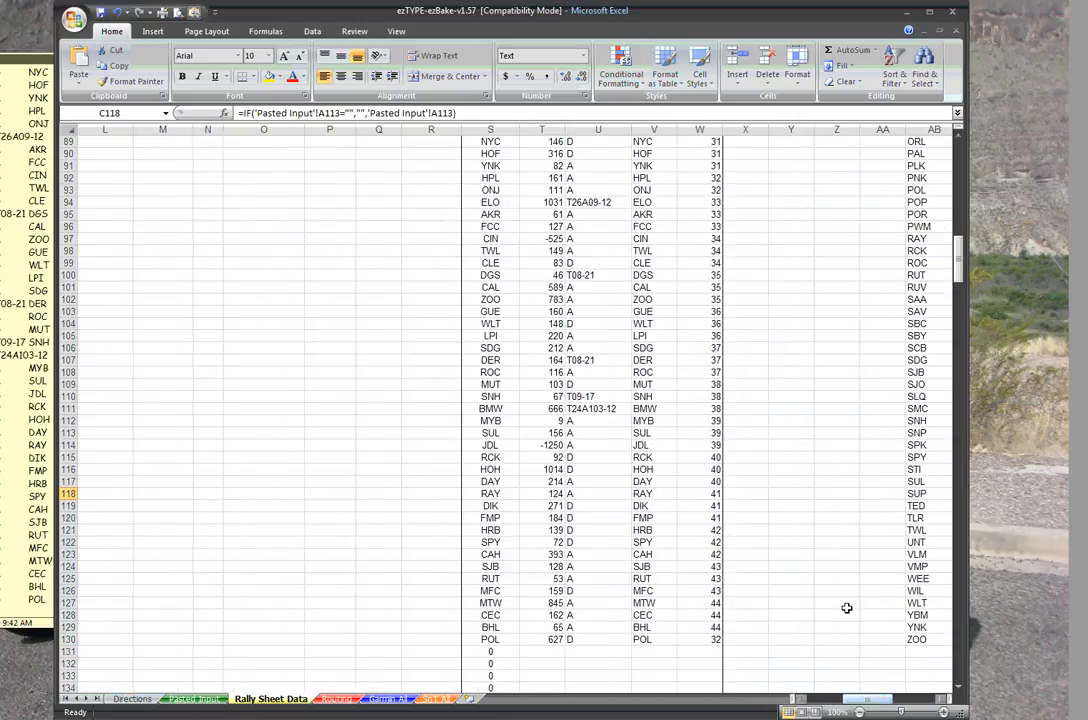
left_click_drag(962, 270, 957, 196)
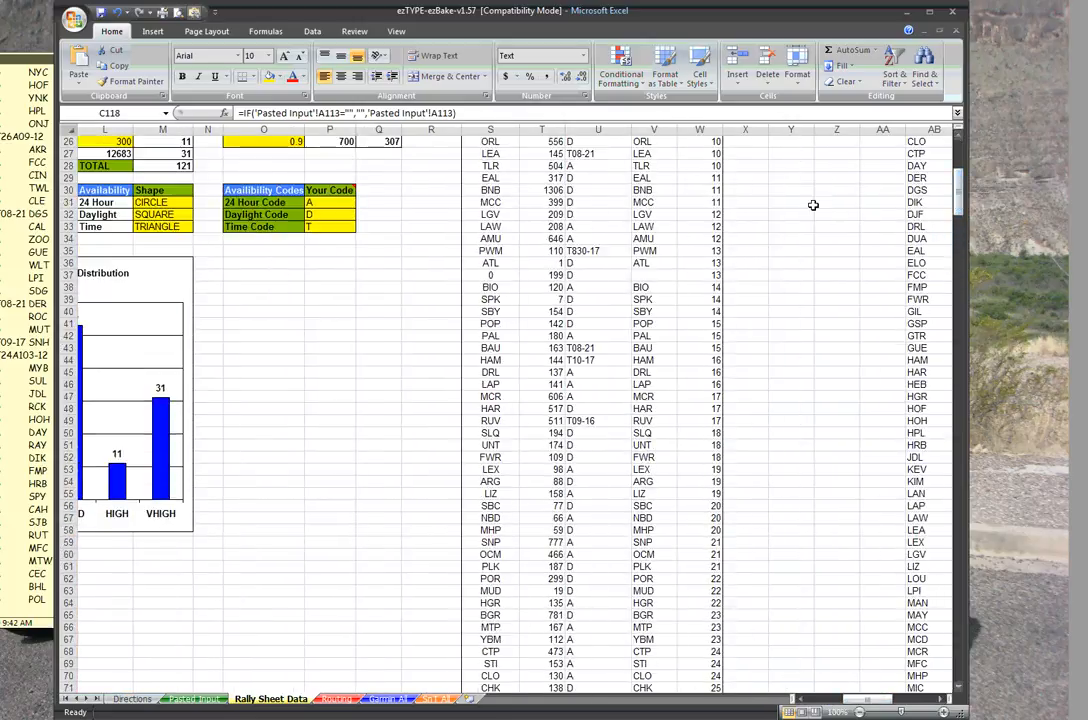
left_click(646, 275)
type("SUP")
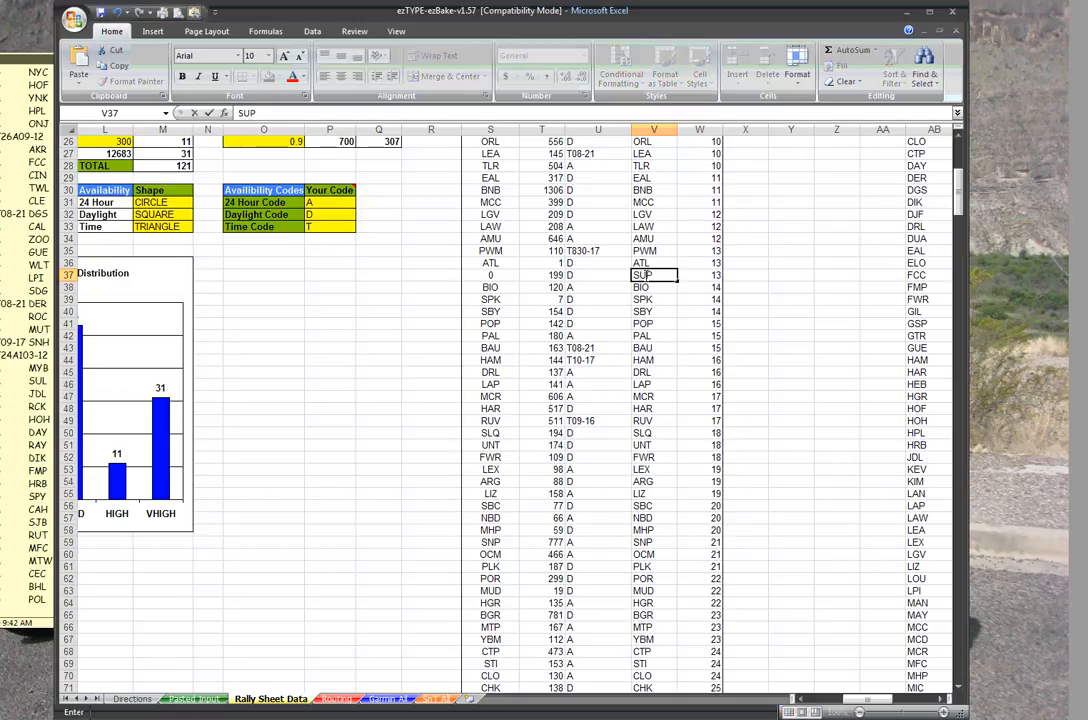
key("Return")
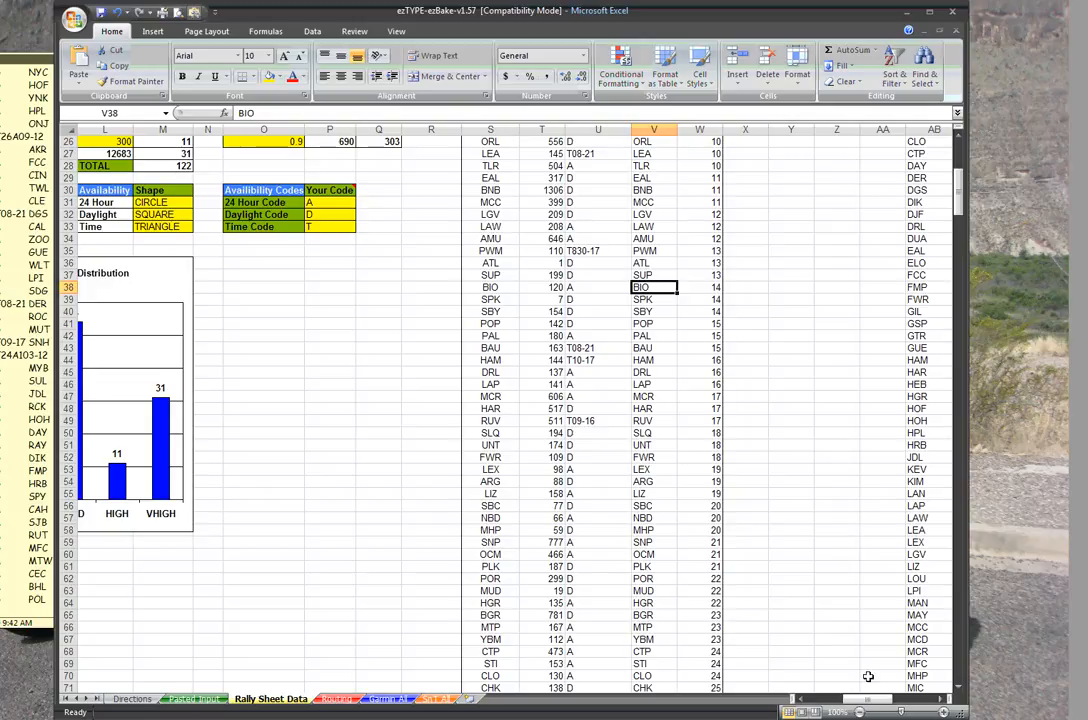
Examine the points and input name formulas for AKR in row 7 and compare the waypoint list with the type-in area
left_click_drag(866, 700, 824, 705)
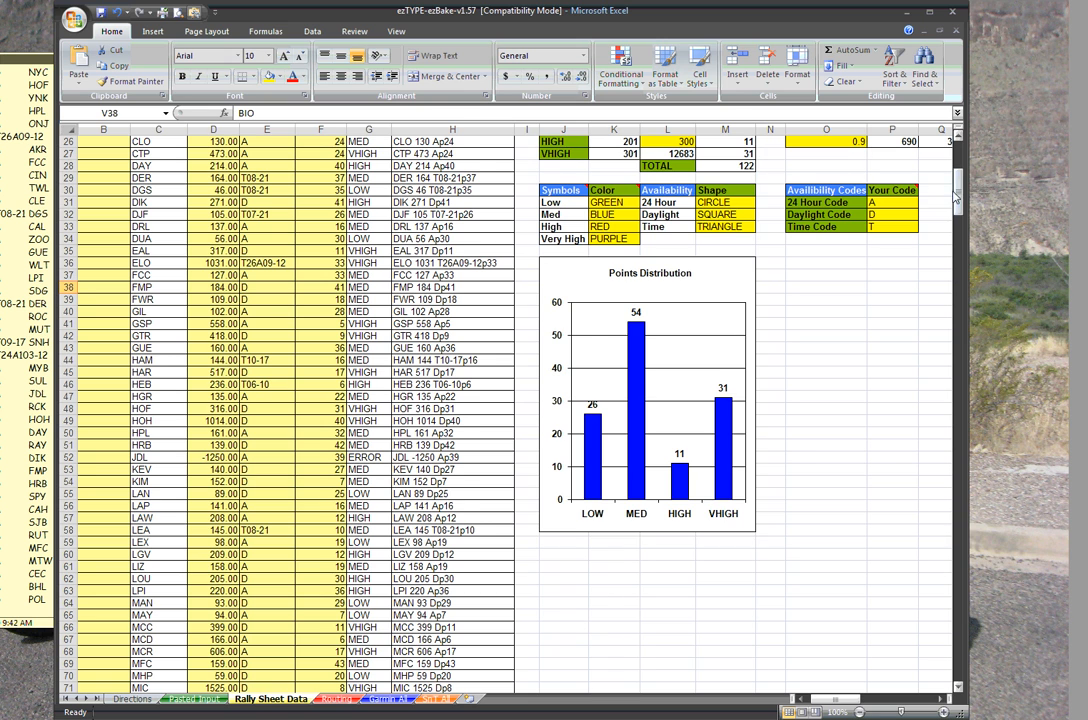
mouse_move(955, 198)
left_mouse_down()
mouse_move(948, 285)
mouse_move(946, 185)
left_mouse_up()
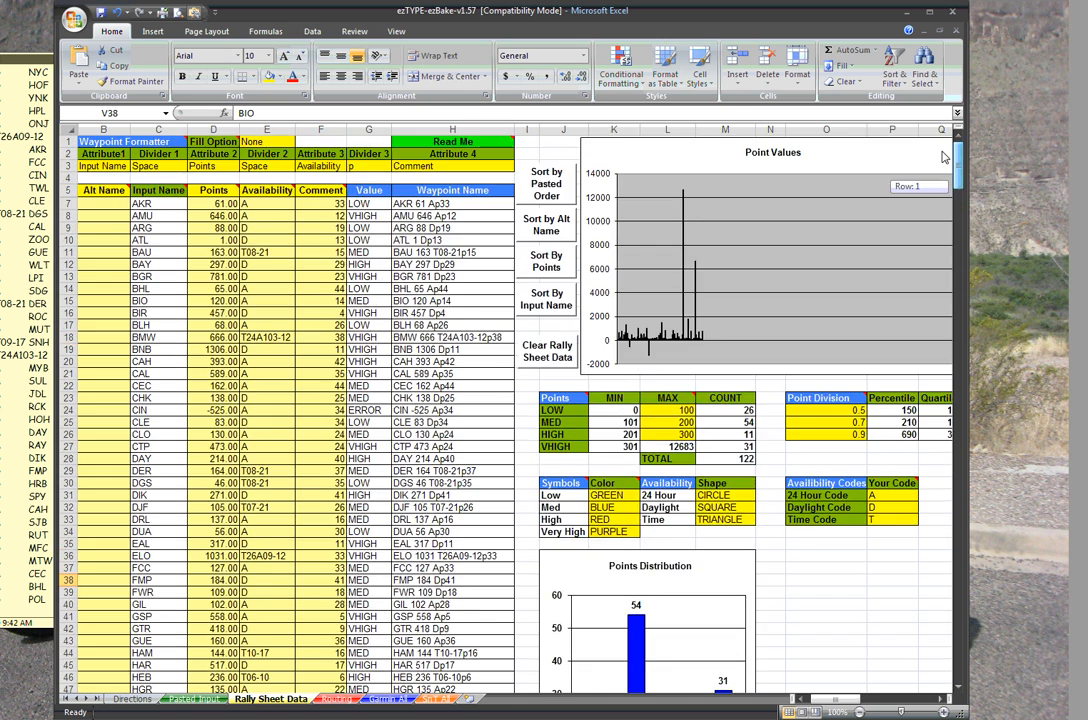
left_click(215, 204)
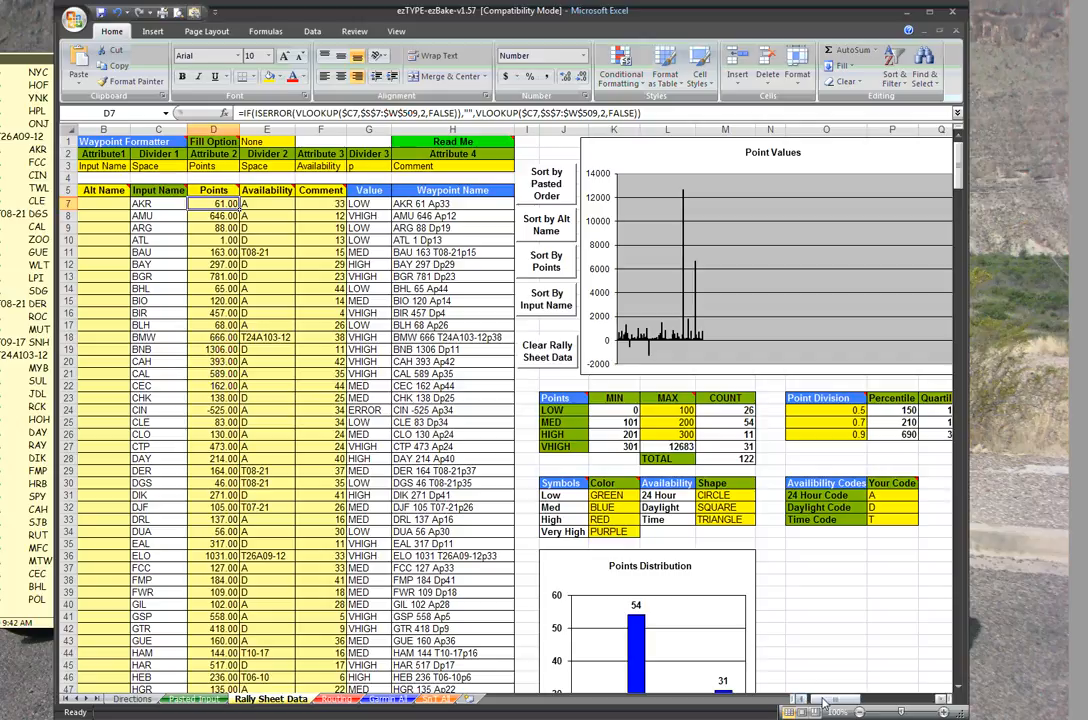
mouse_move(791, 699)
left_mouse_down()
mouse_move(830, 698)
mouse_move(810, 692)
left_mouse_up()
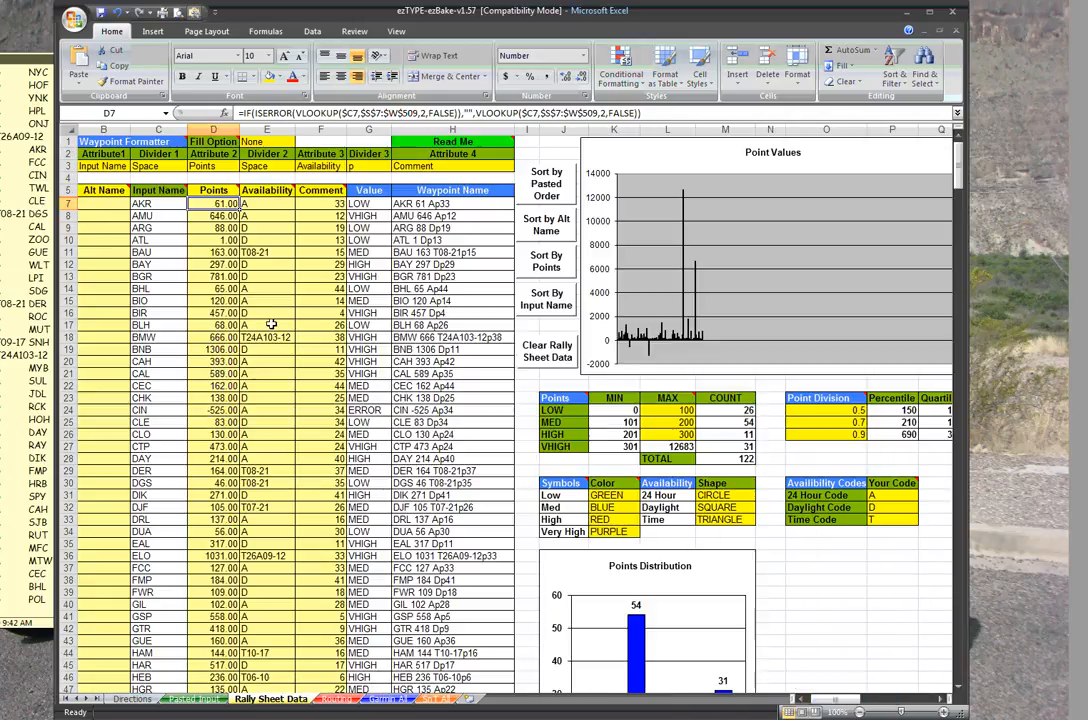
left_click(150, 203)
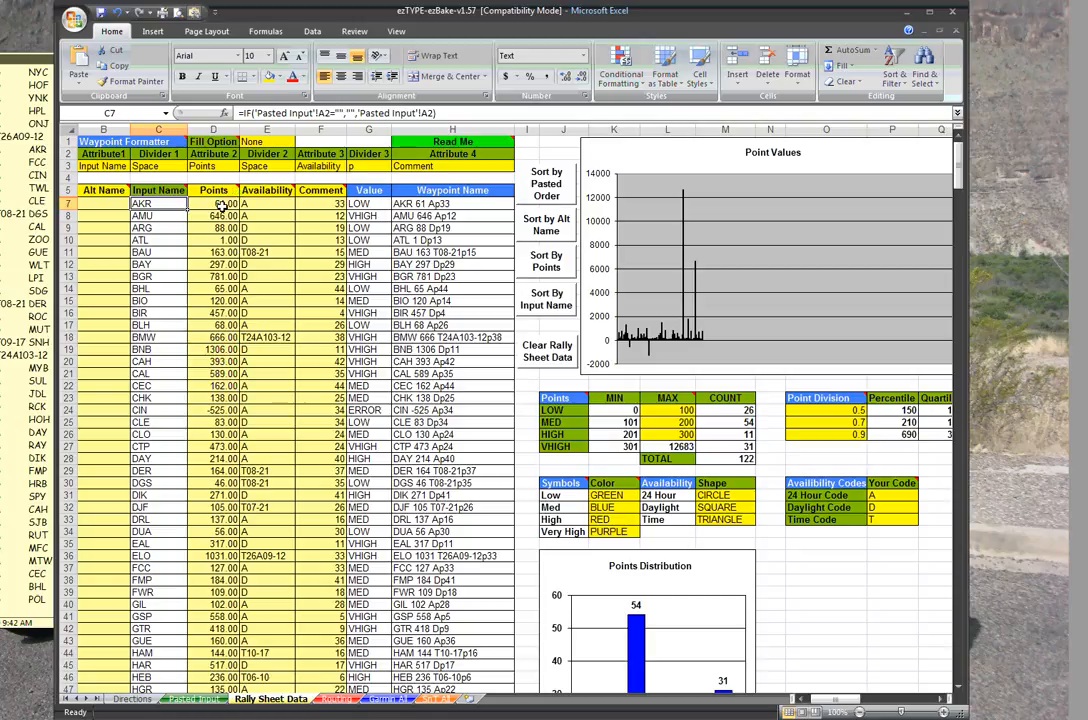
left_click_drag(830, 699, 855, 700)
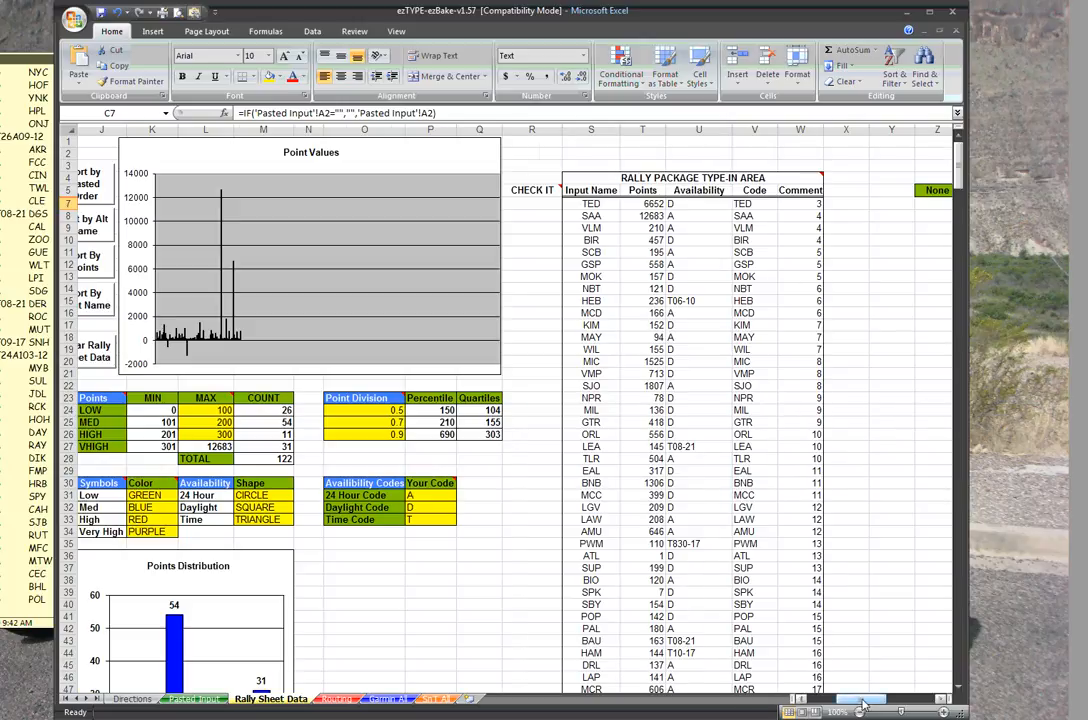
left_click_drag(861, 699, 834, 699)
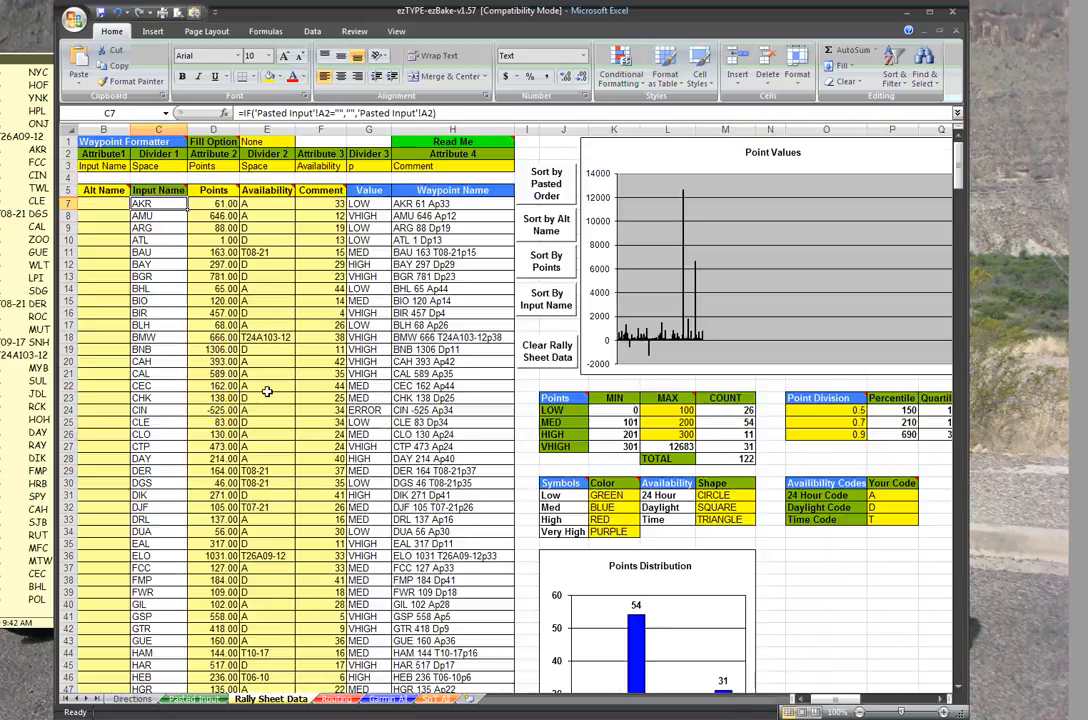
Inspect the generated waypoint names for BAY, ARG and BMW and view the Divider 3 options of the waypoint formatter
left_click(452, 264)
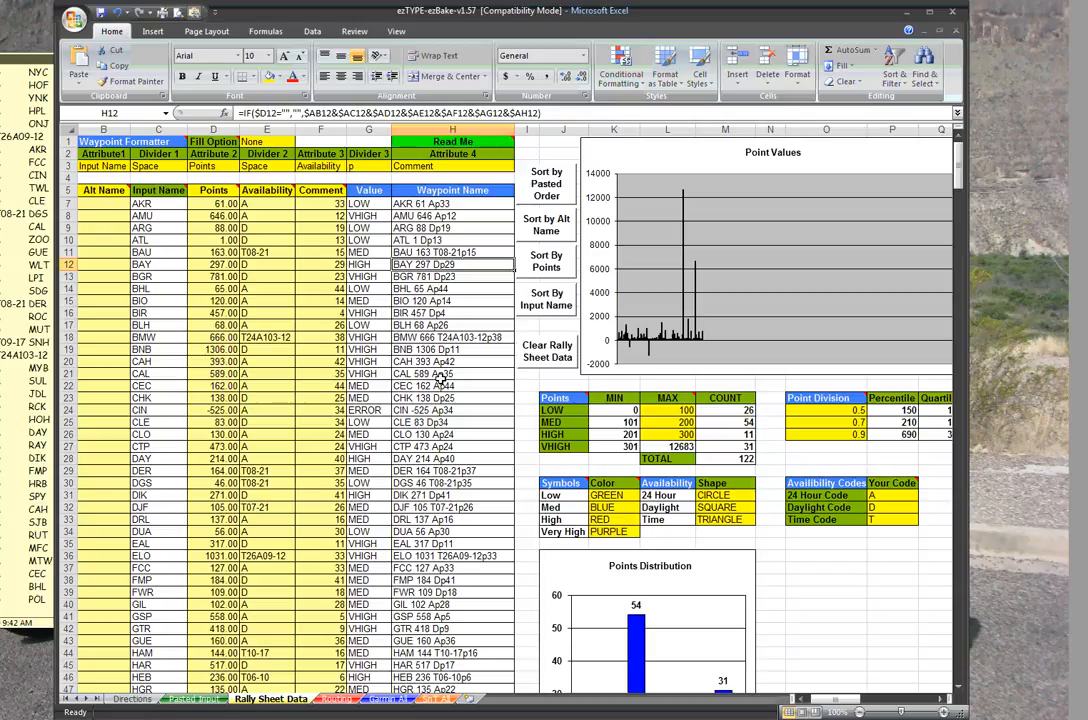
left_click(375, 168)
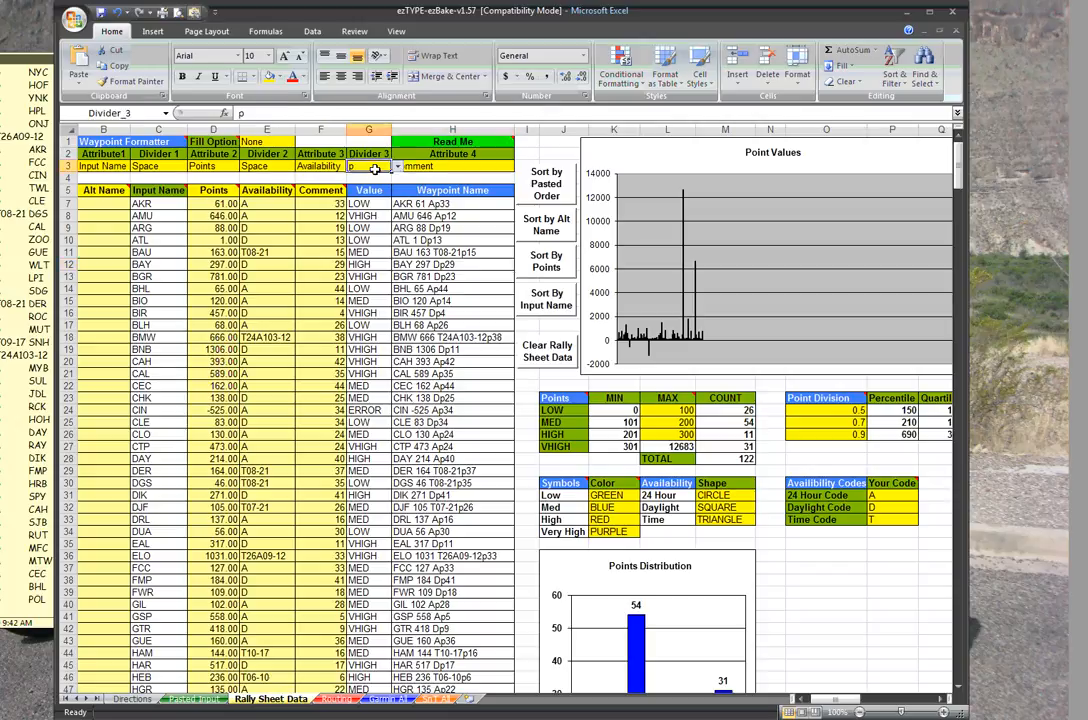
left_click(397, 170)
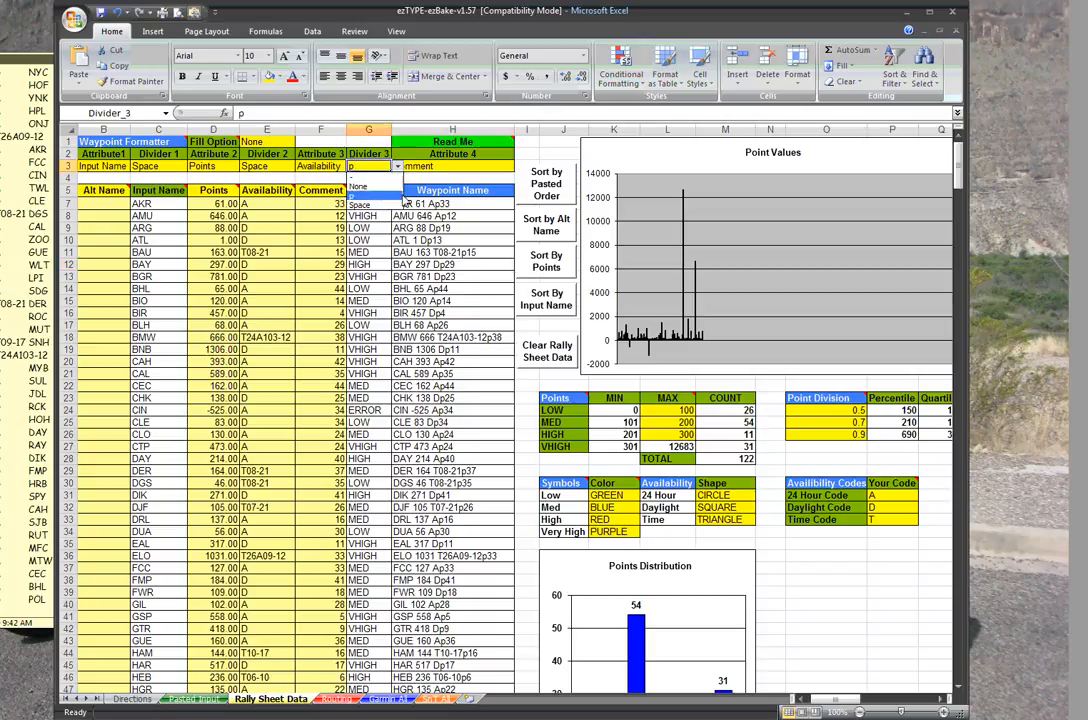
left_click(407, 229)
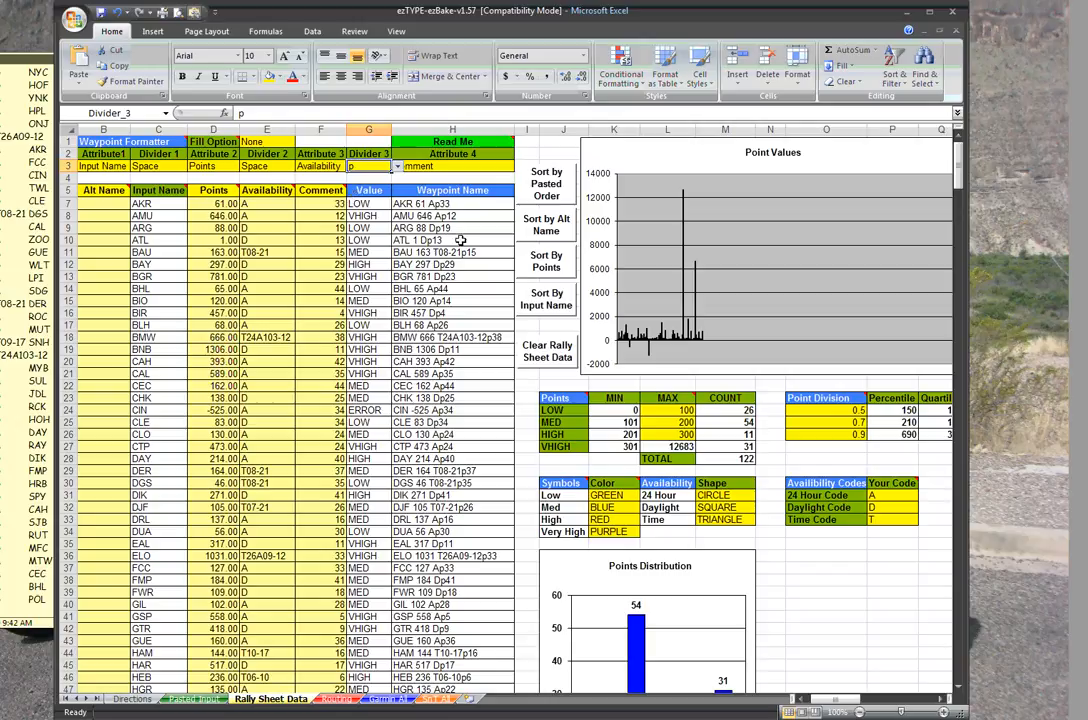
left_click(455, 229)
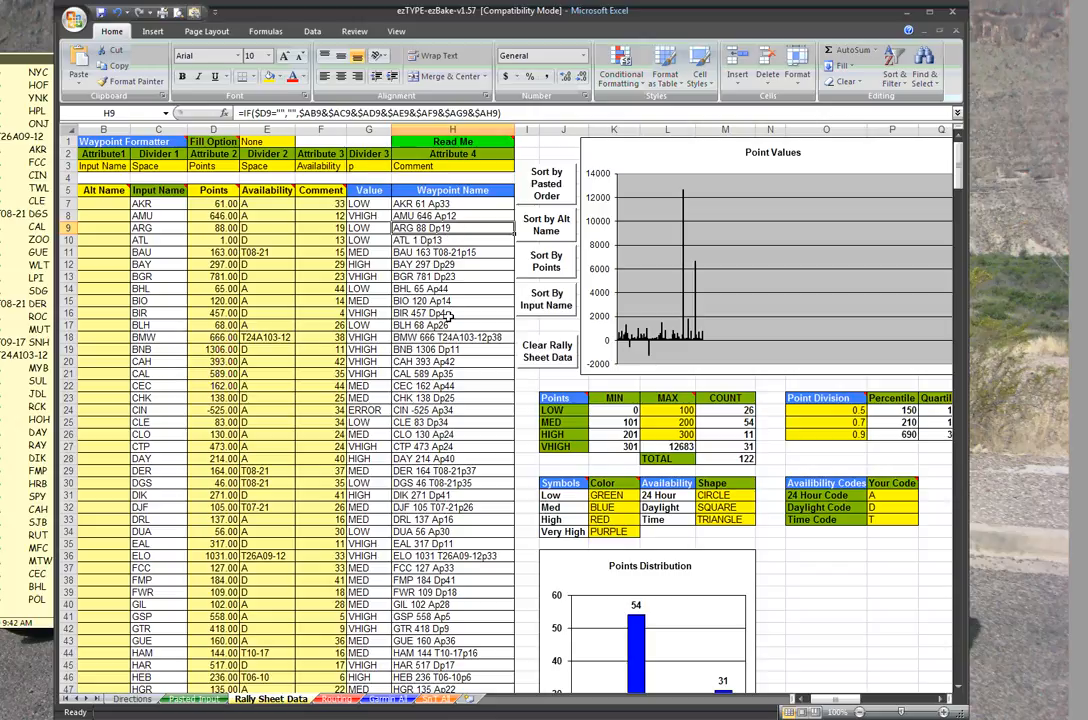
left_click(448, 338)
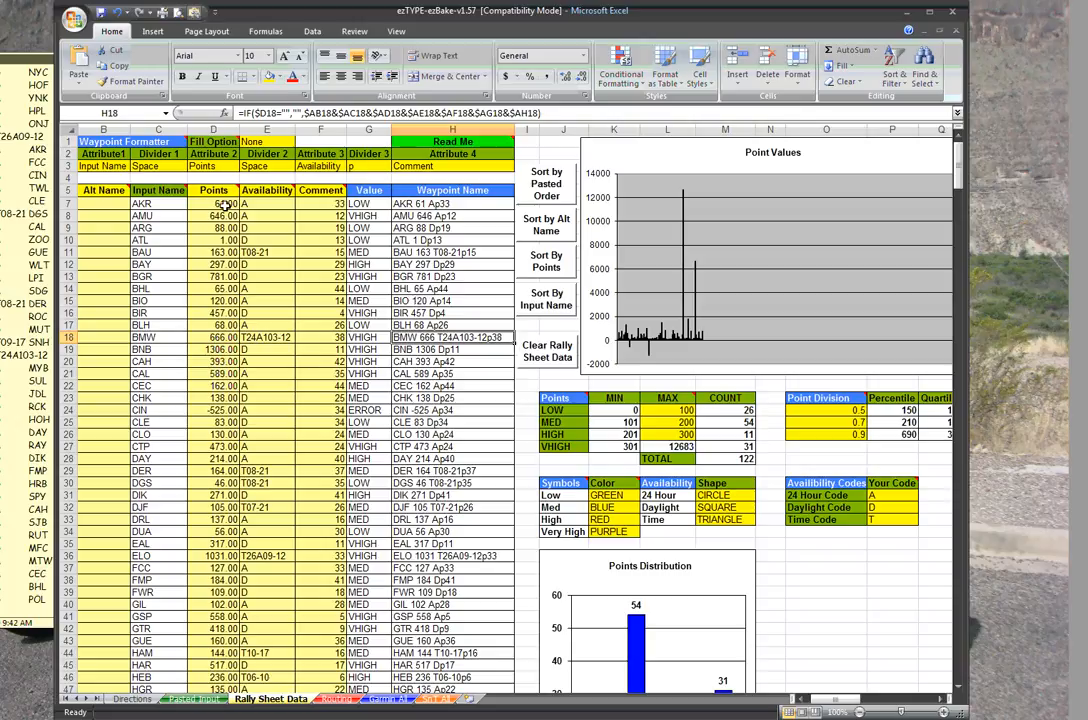
Examine the availability cells of the waypoint list between rows 7 and 19, including their lookup formulas
left_click(280, 204)
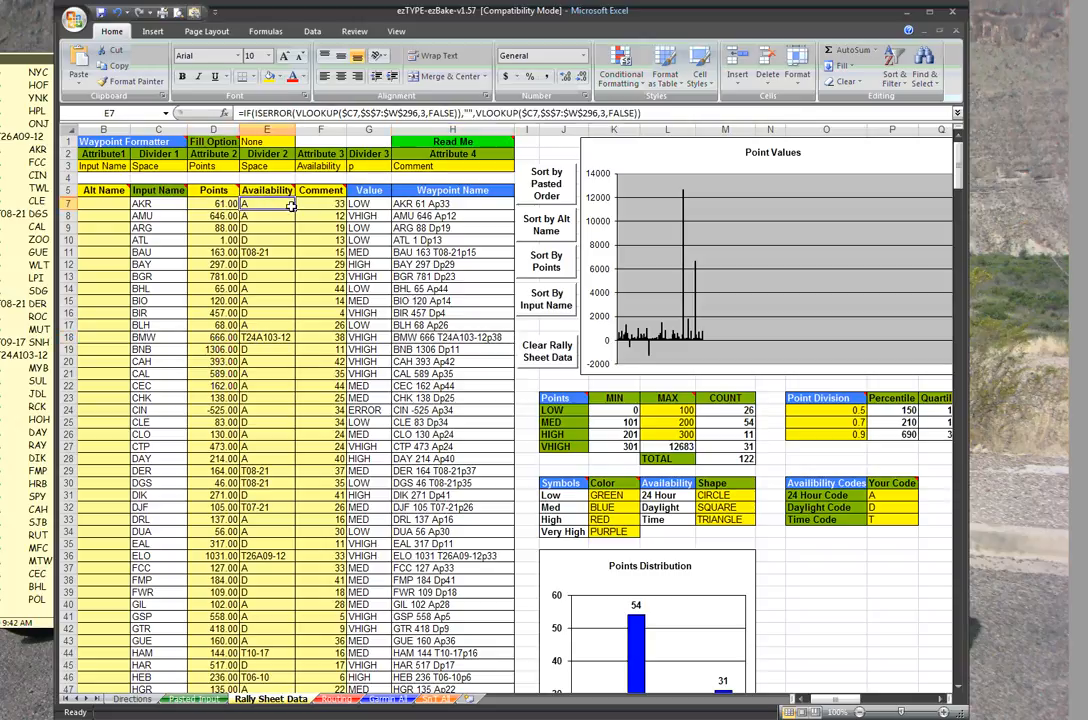
left_click(283, 217)
left_click(283, 240)
left_click(285, 252)
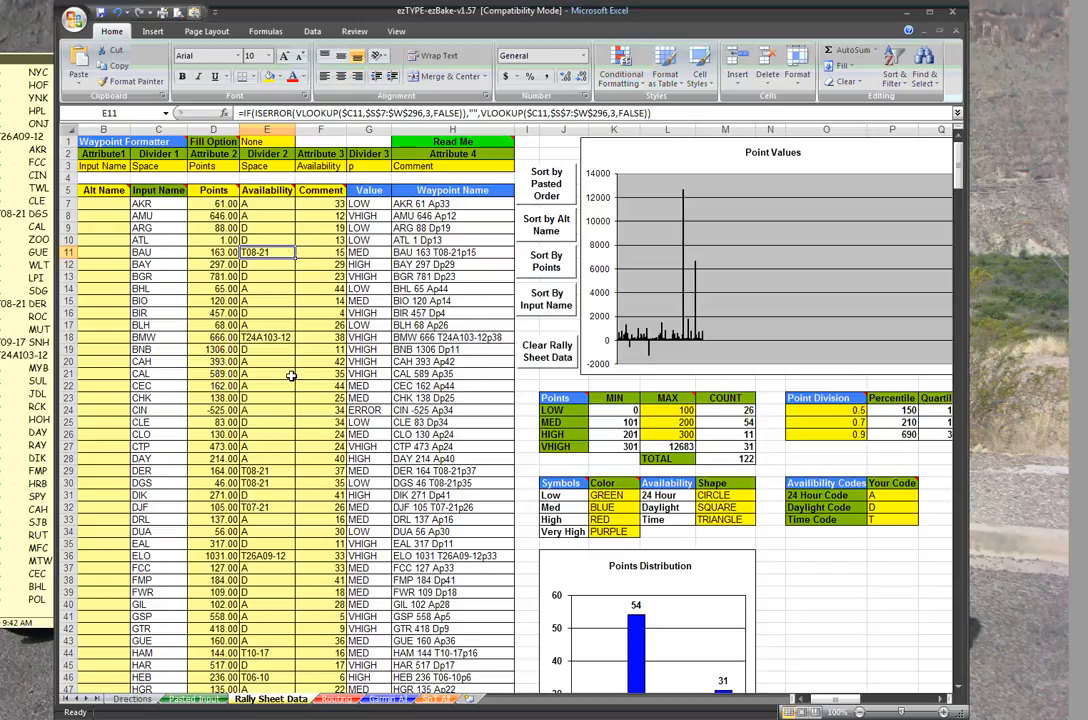
left_click(257, 326)
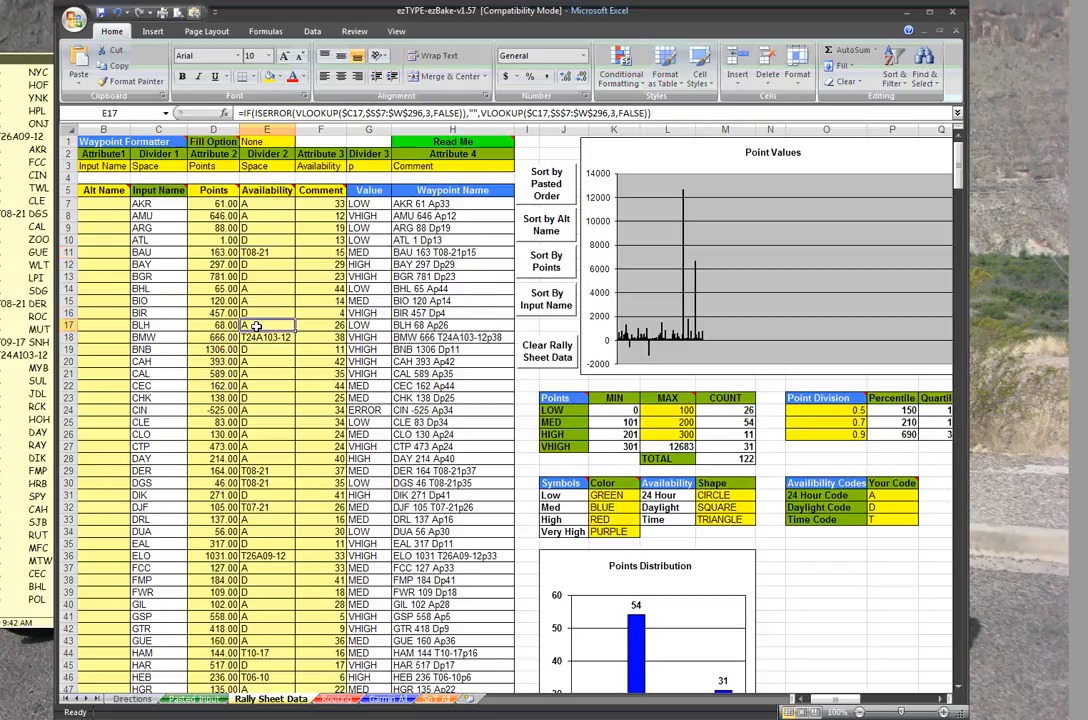
key("Down")
key("Down")
key("Down")
key("Down")
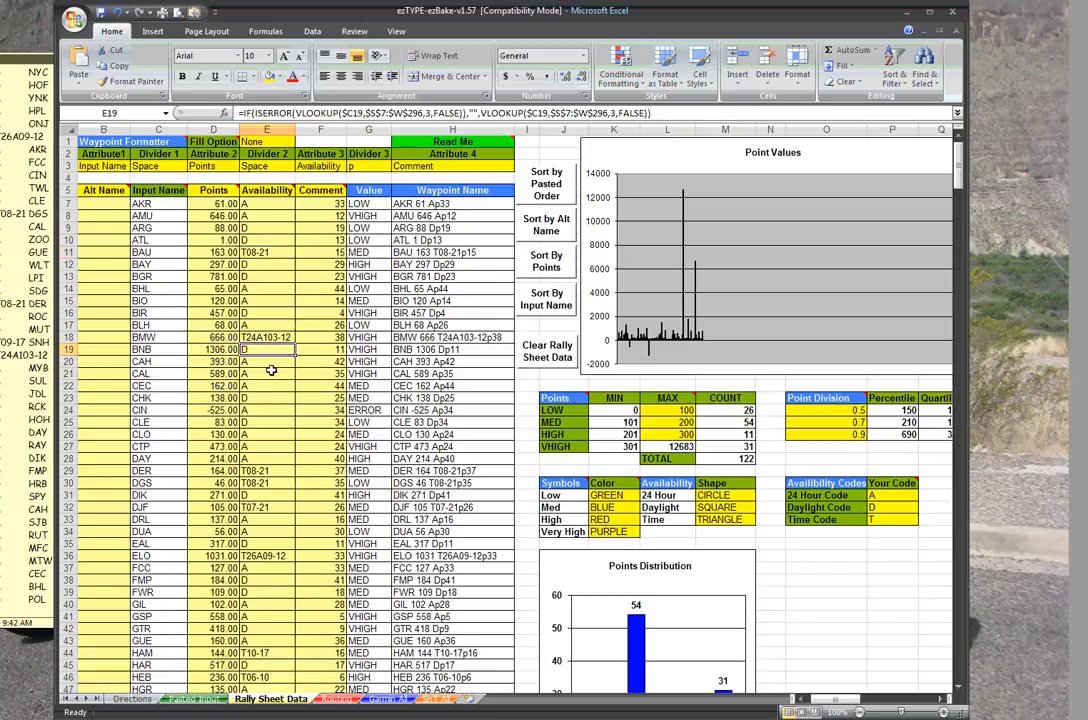
left_click(259, 316)
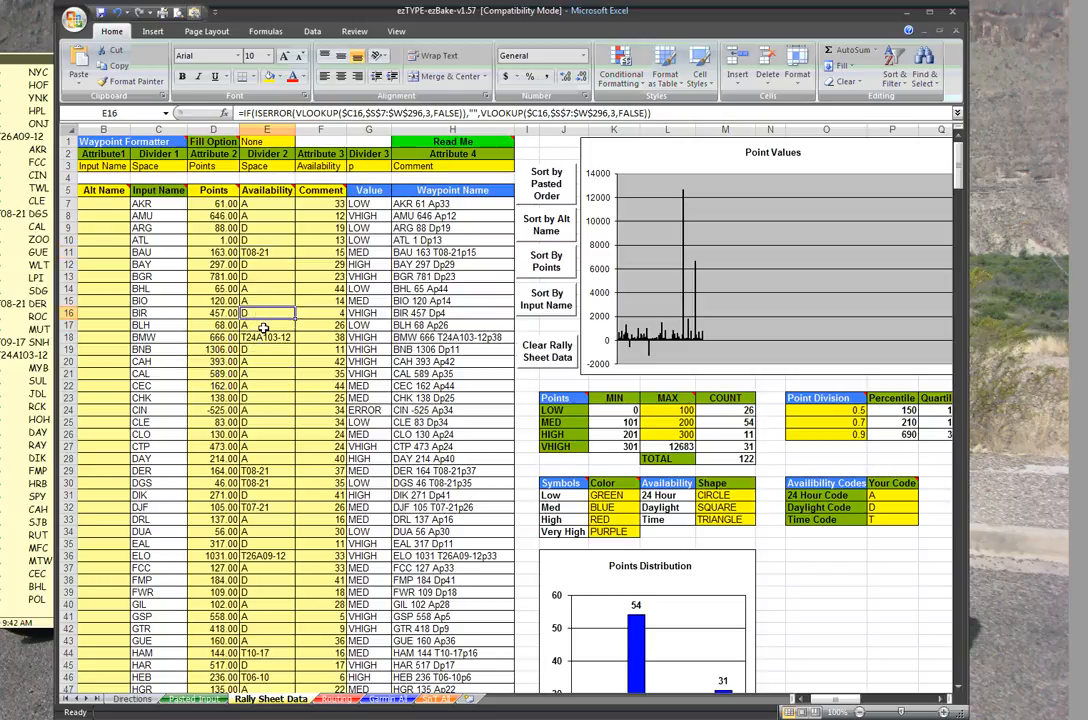
left_click(265, 328)
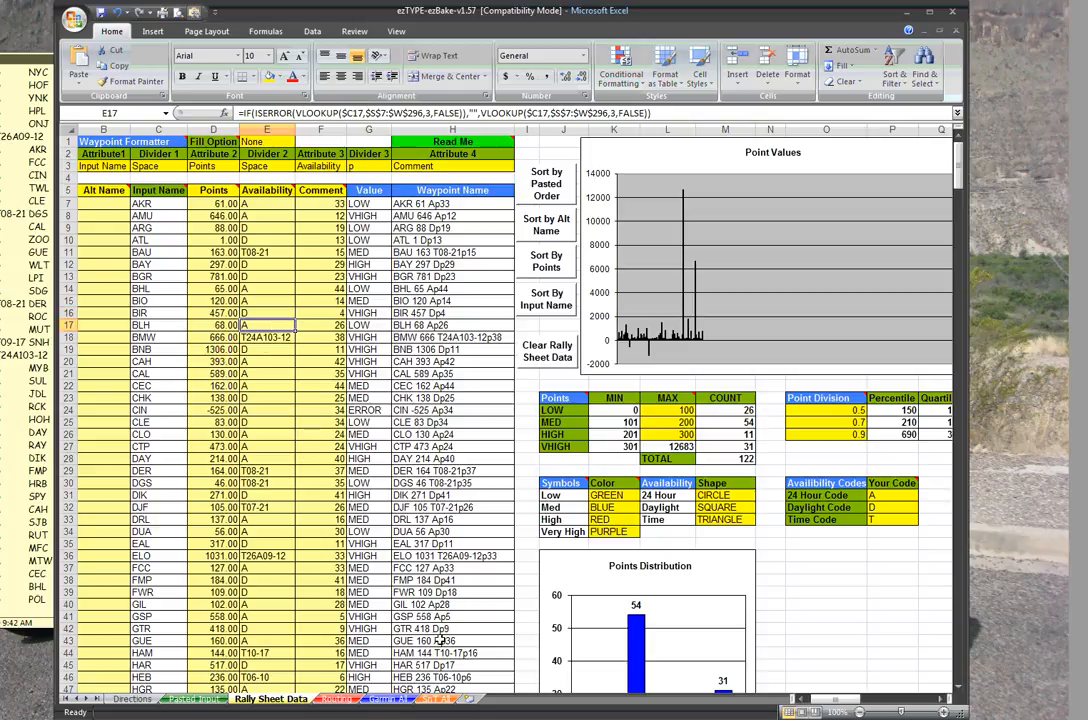
Review the Garmin All, Routing and Pasted Input sheets, then return to the Rally Sheet Data sheet
left_click(387, 698)
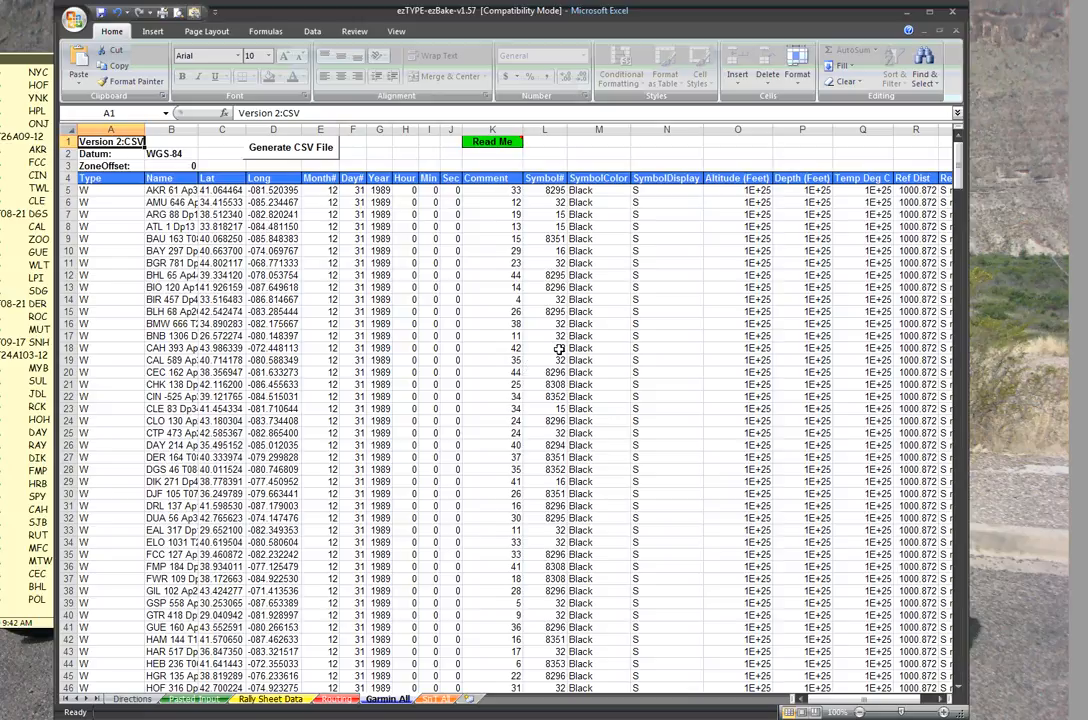
left_click(338, 700)
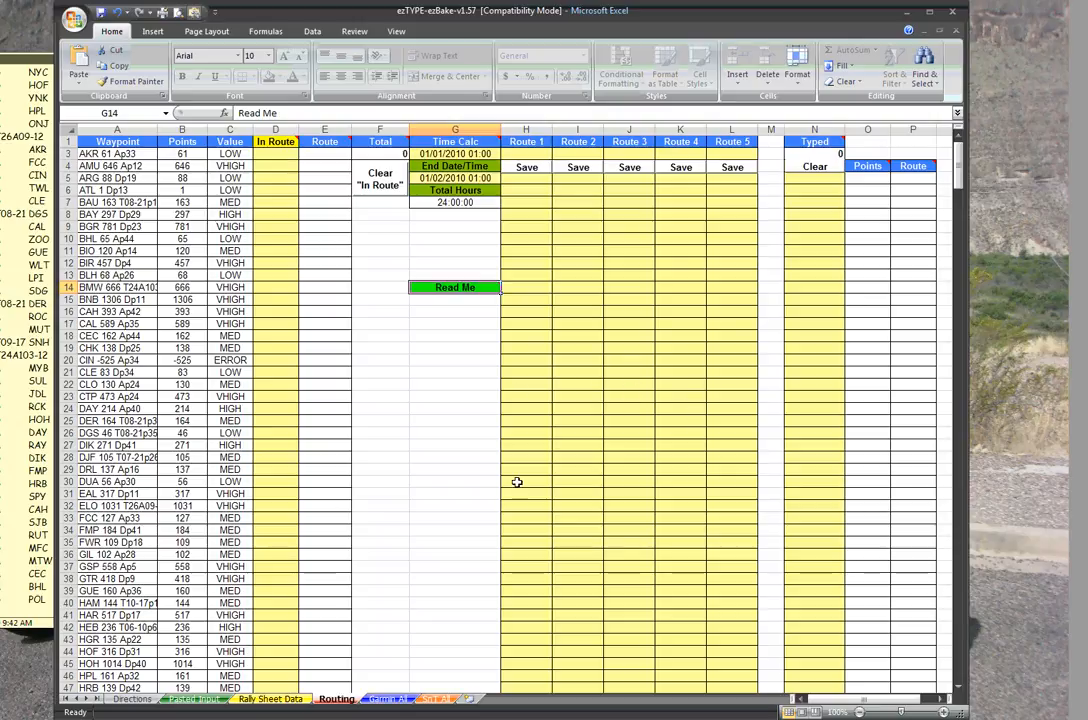
left_click(205, 702)
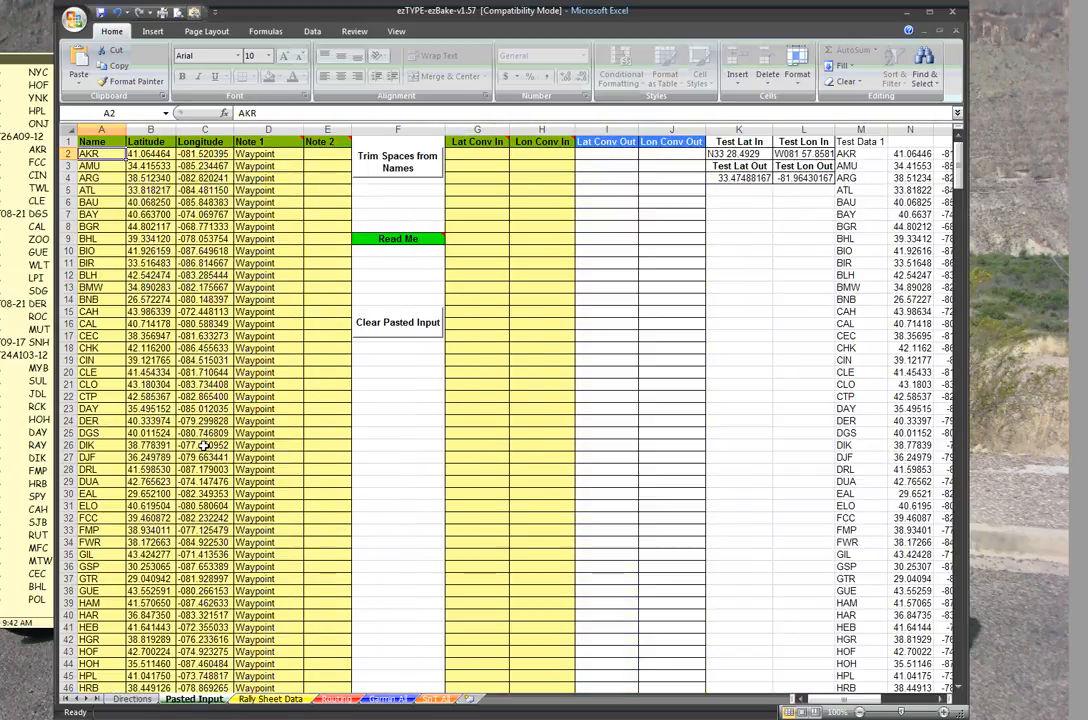
left_click(274, 700)
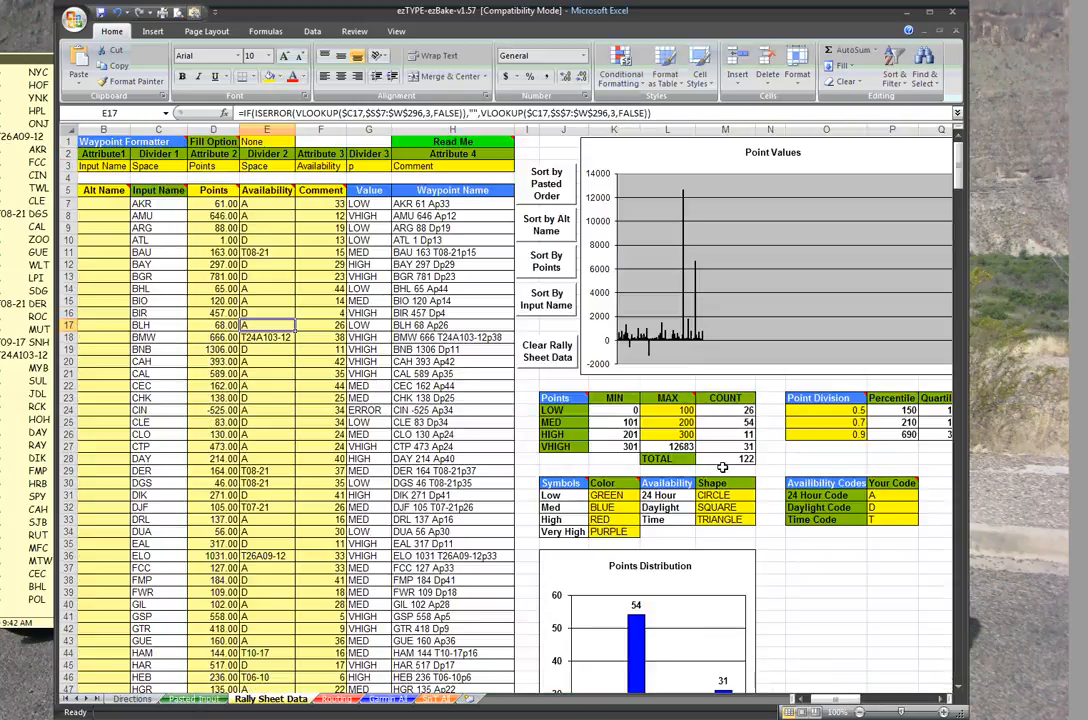
left_click(388, 700)
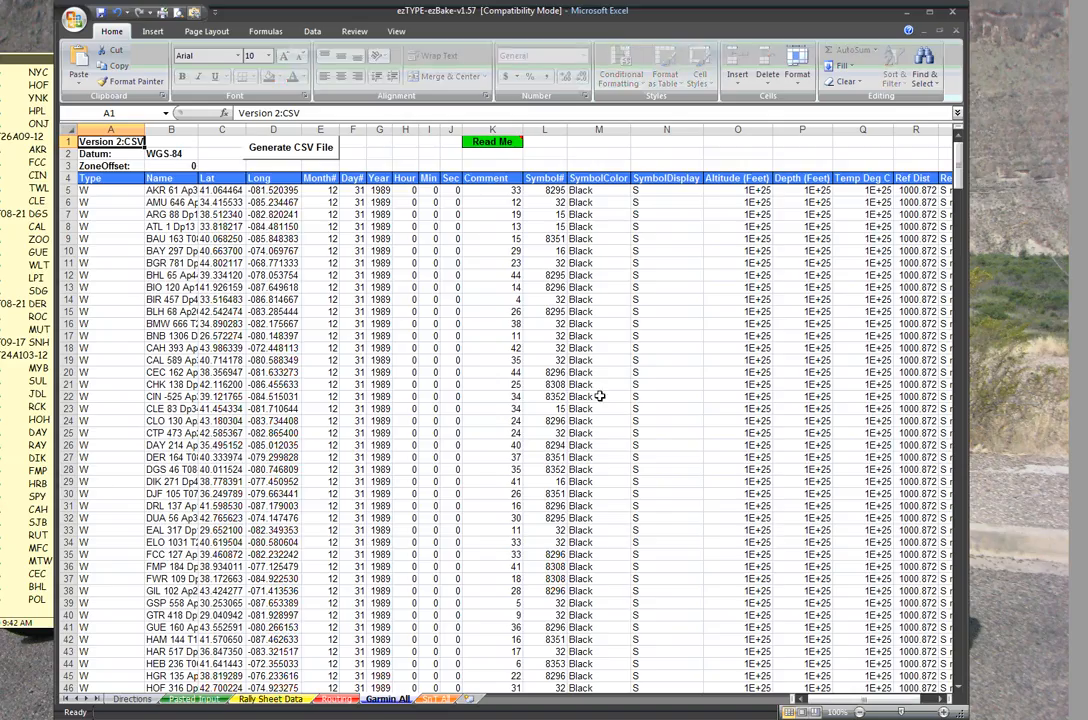
left_click(262, 700)
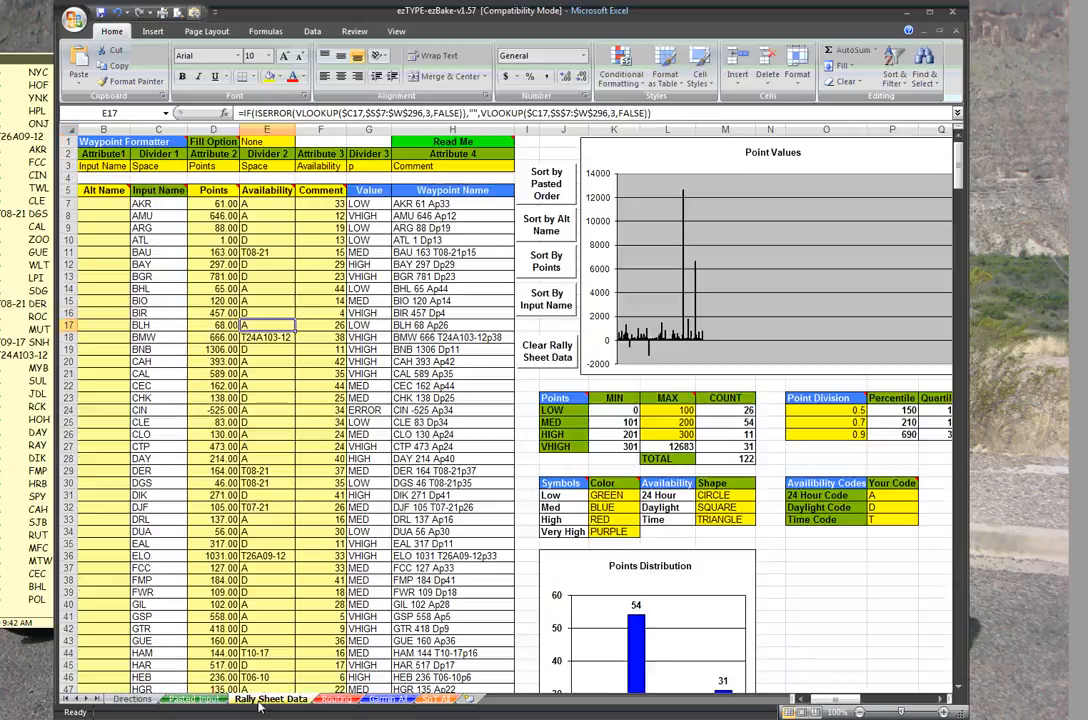
Review the points, availability and code entries in rows 8 to 17 of the type-in area and return to the waypoint list
left_click_drag(805, 700, 850, 705)
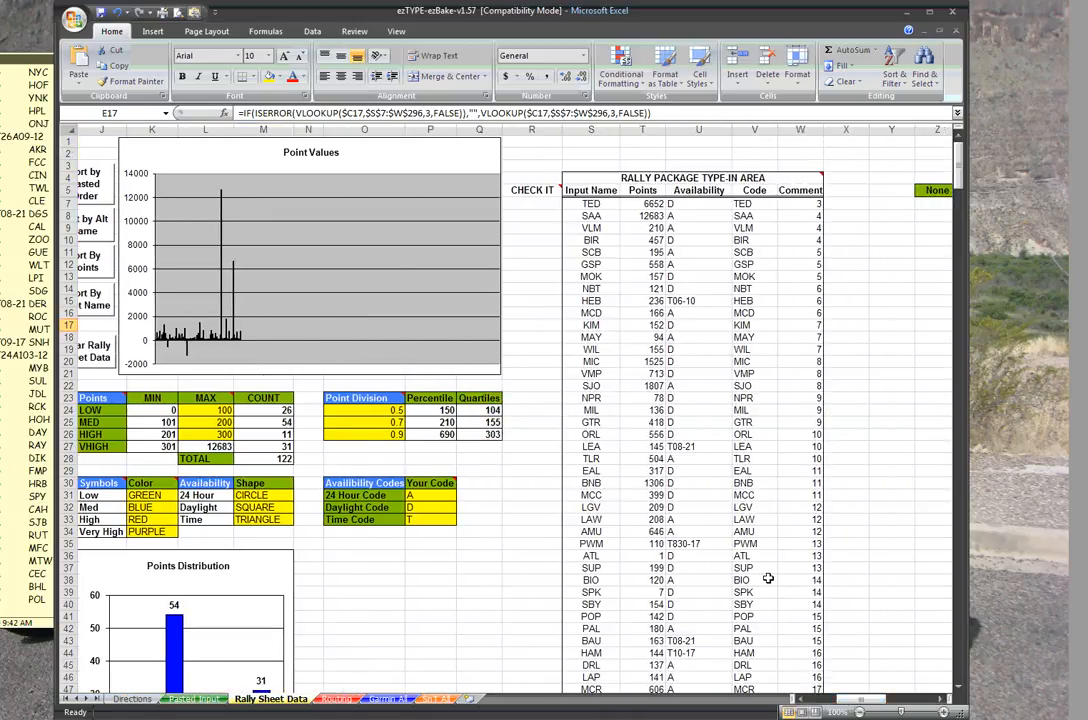
left_click(647, 215)
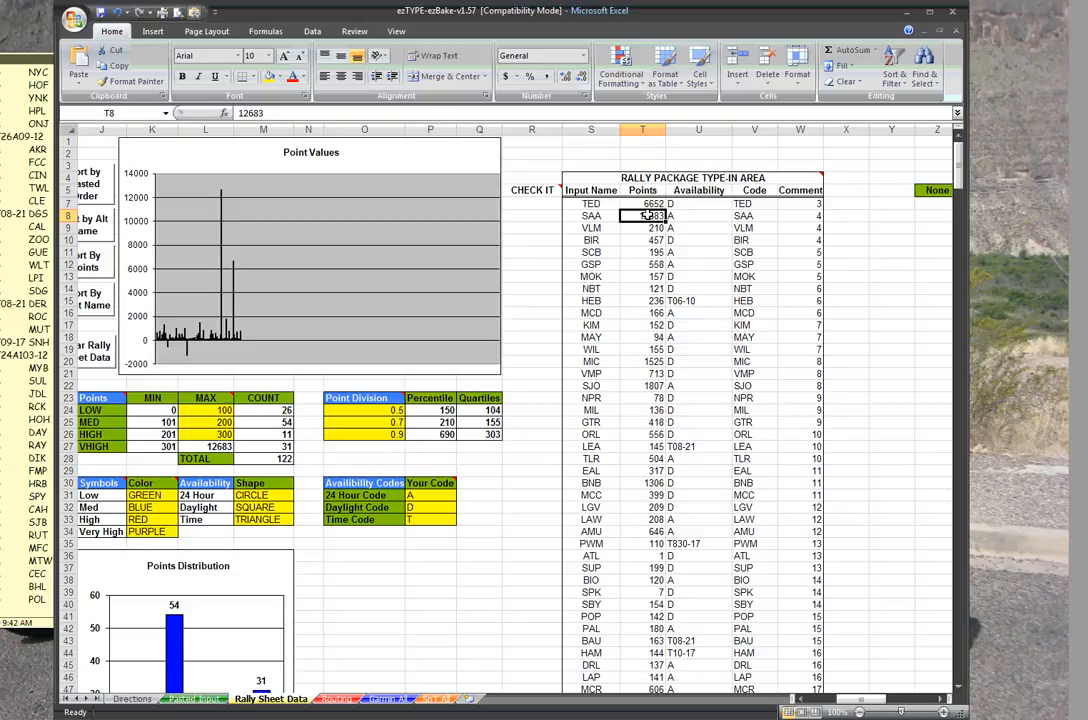
key("Down")
key("Down")
key("Down")
key("Down")
key("Down")
key("Down")
key("Down")
key("Down")
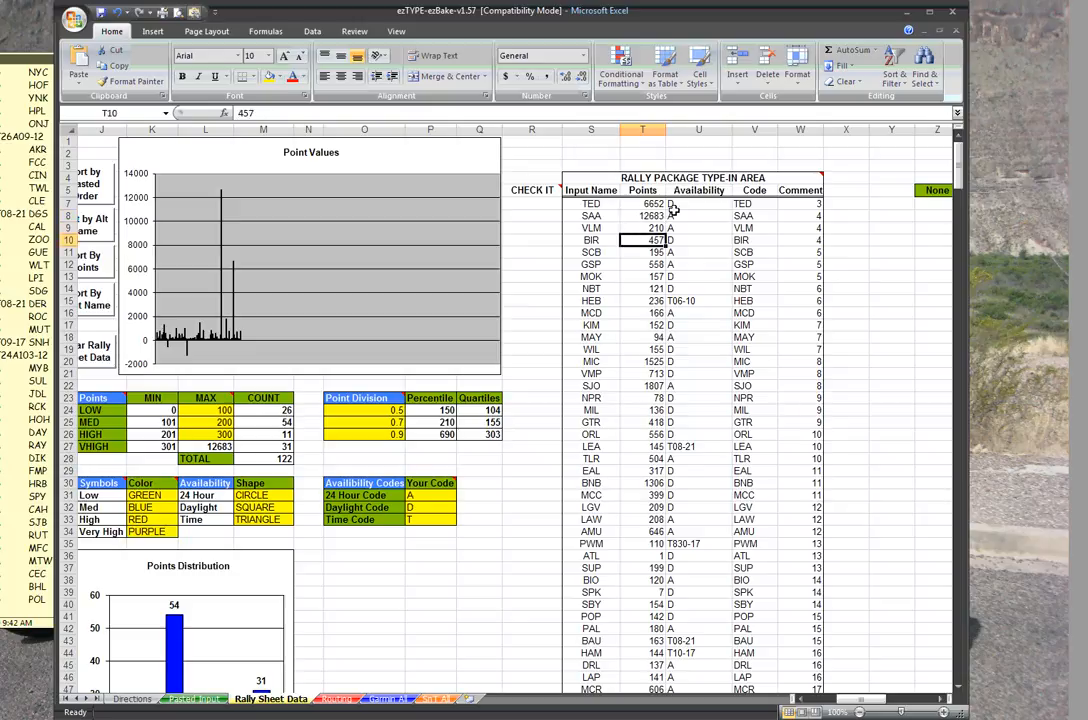
key("Down")
key("Right")
key("Right")
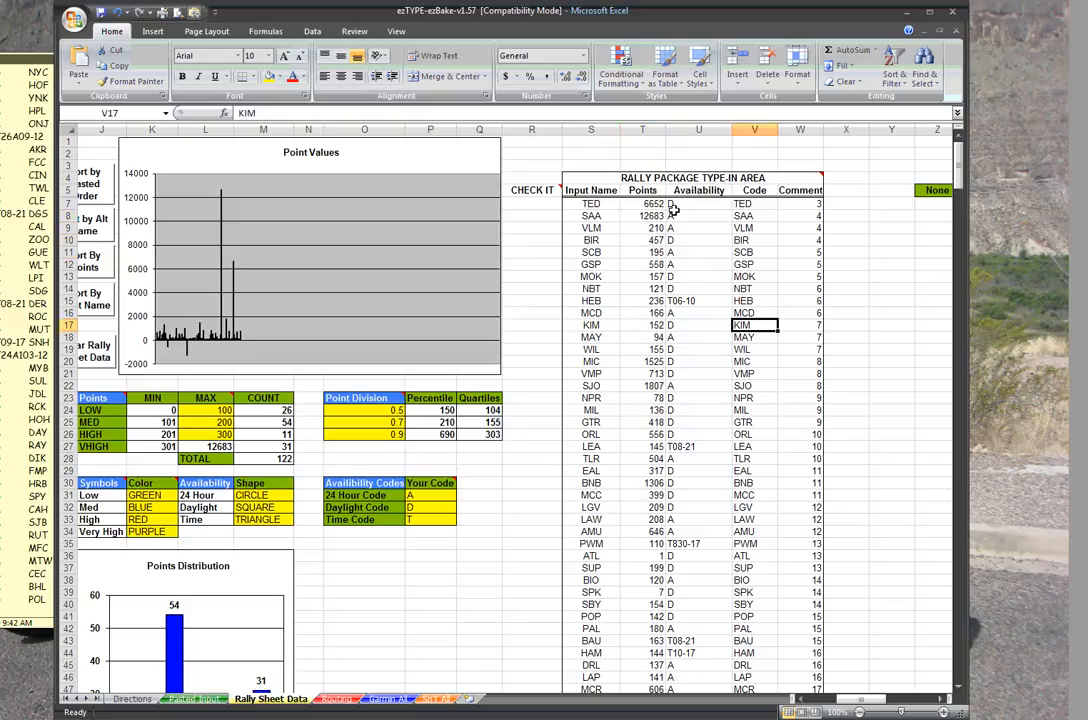
key("Left")
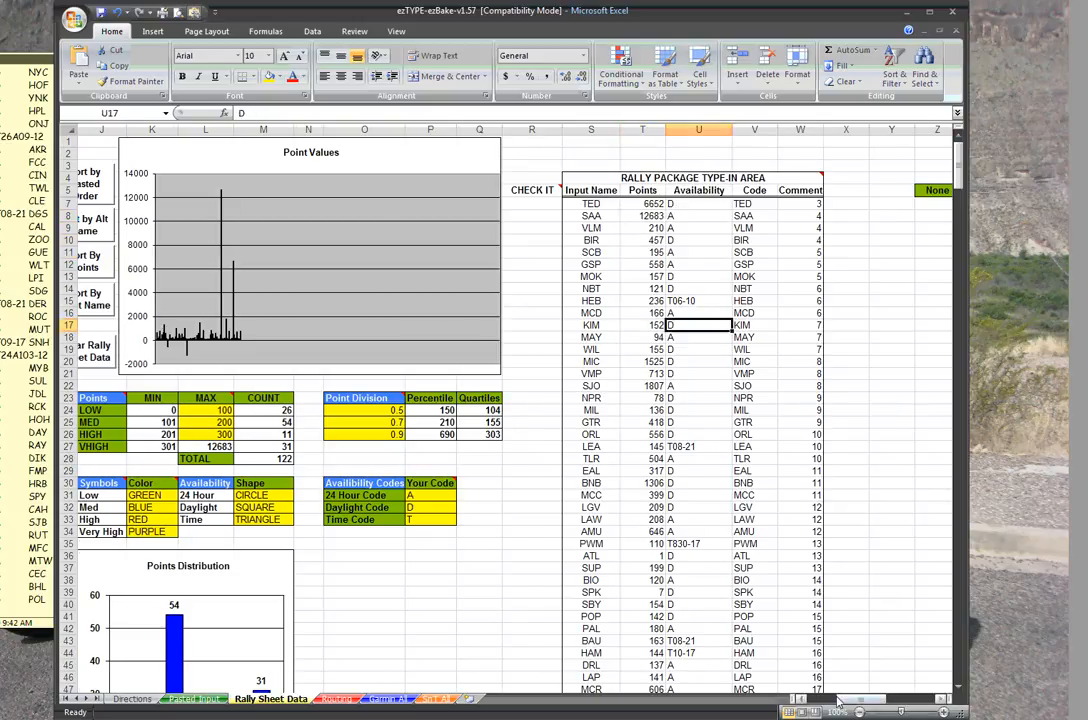
left_click_drag(850, 699, 805, 702)
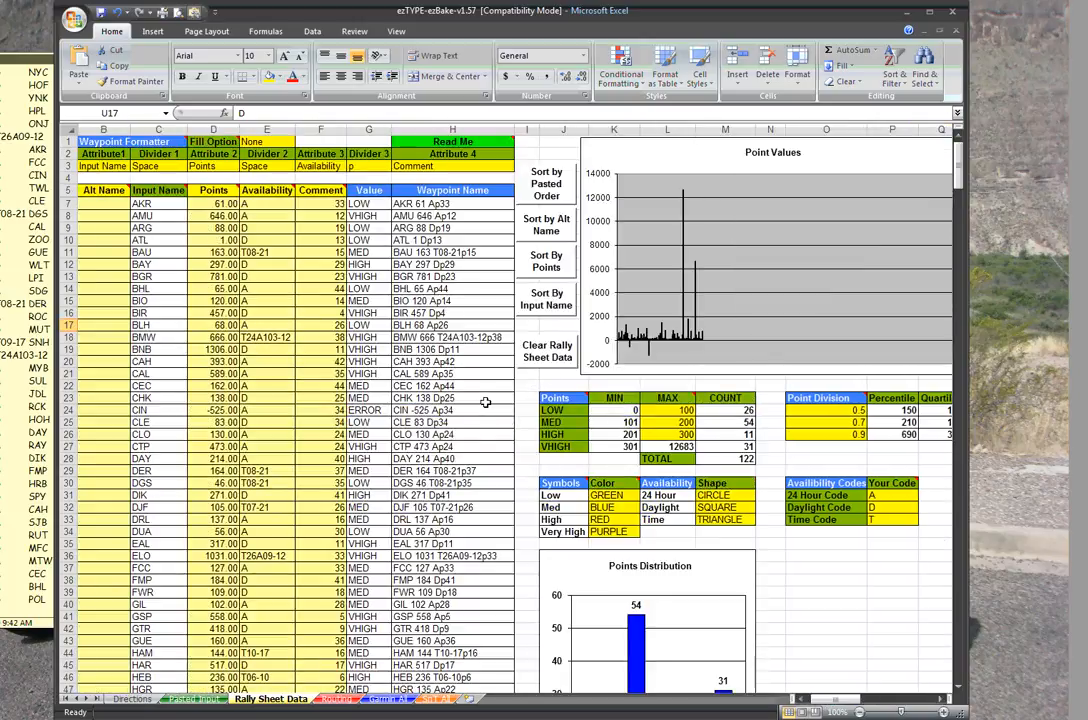
Call up the rally sheet data clearing prompt and decline it, and examine BHL's availability formula and the type-in area
left_click(548, 358)
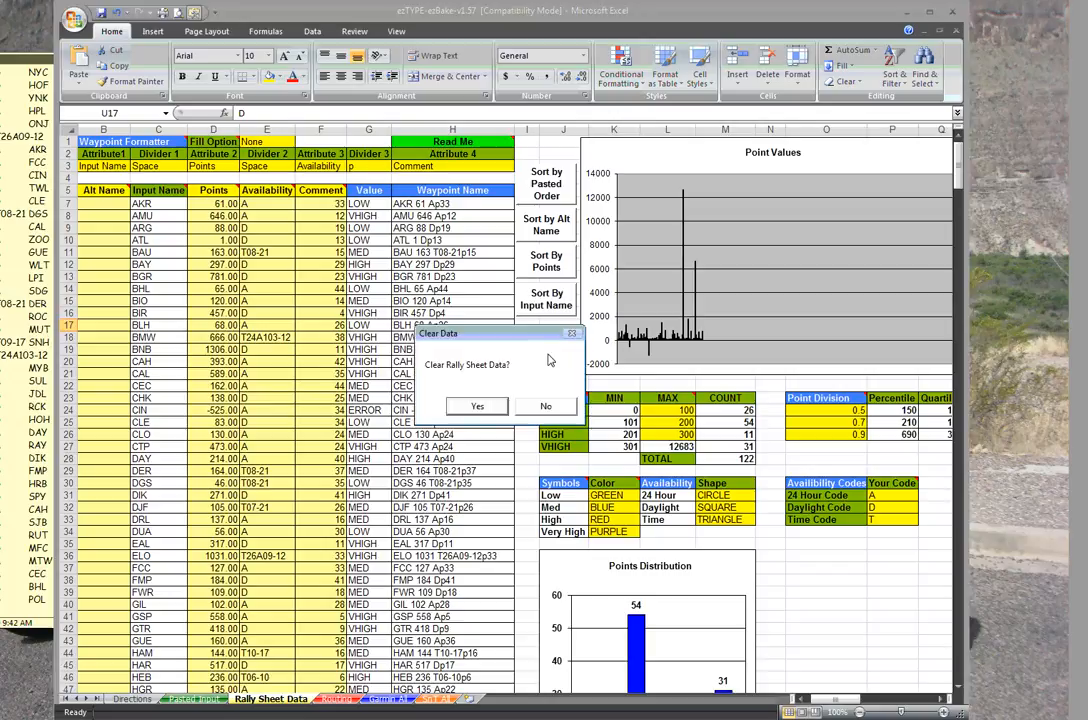
left_click(546, 406)
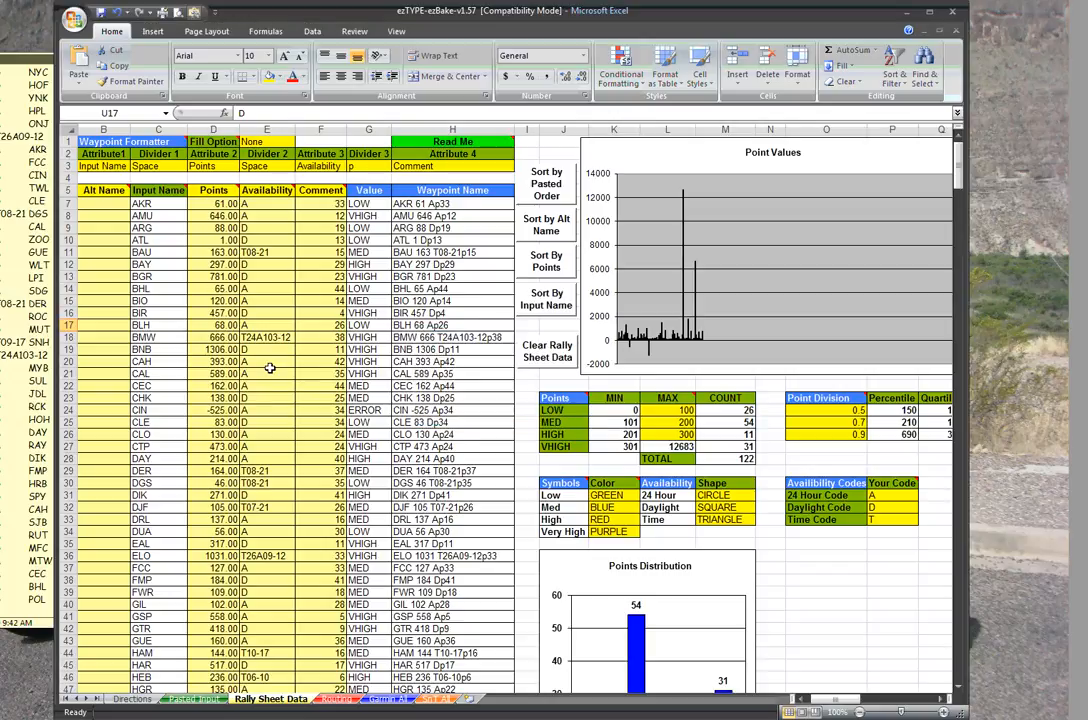
left_click(261, 291)
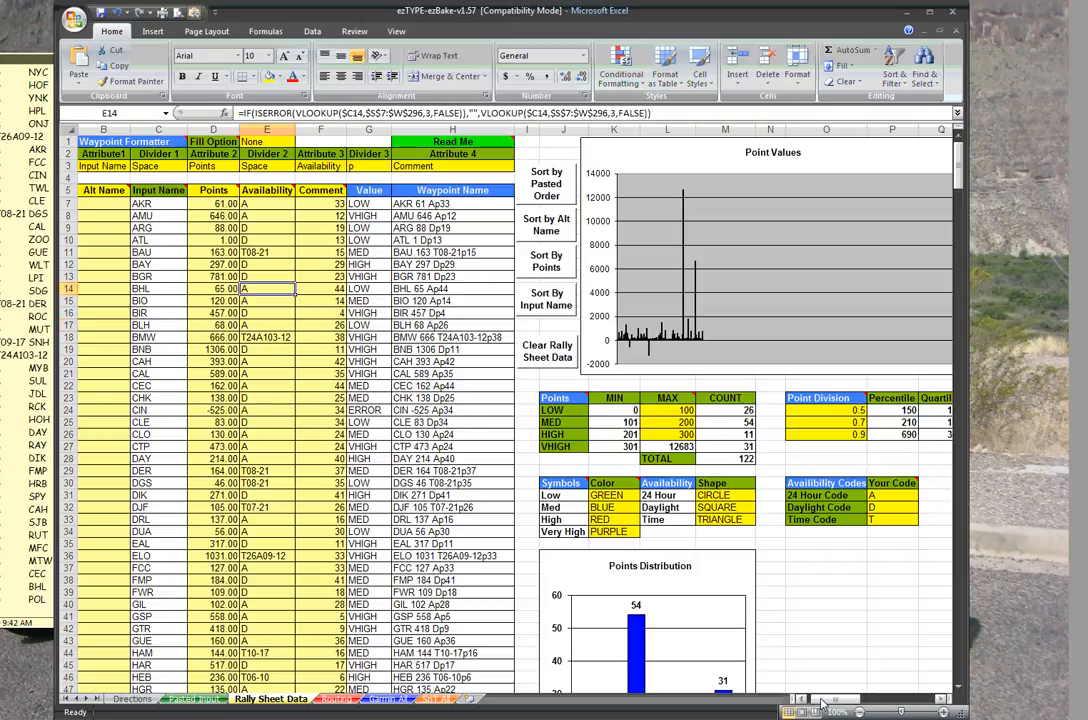
left_click_drag(821, 702, 840, 703)
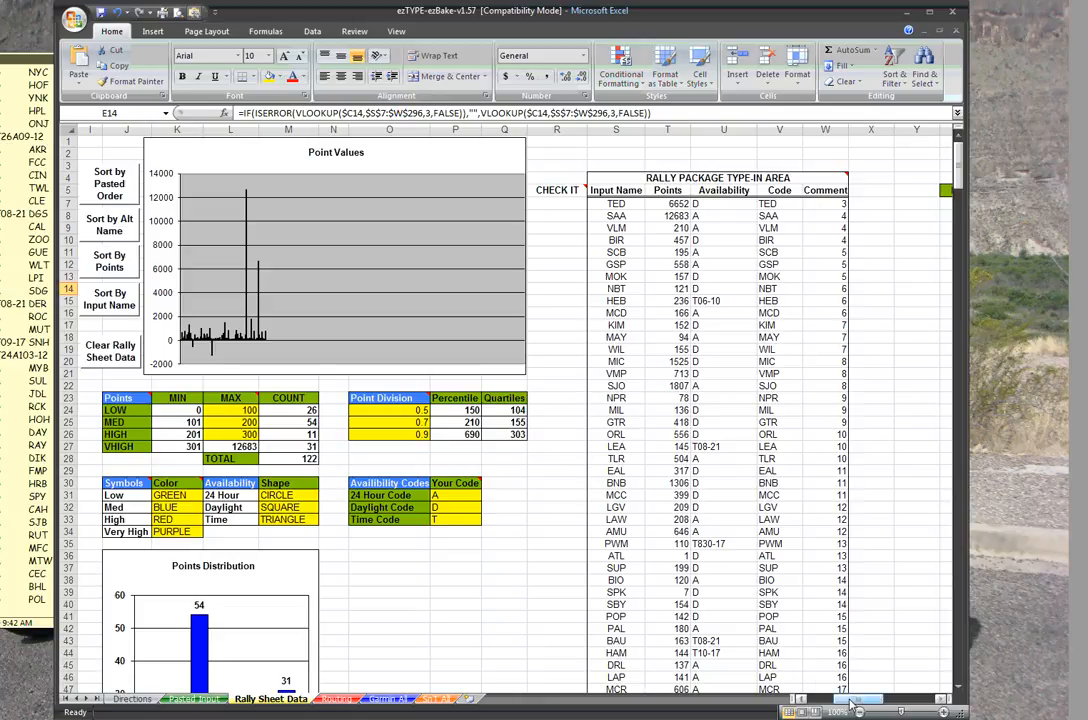
Clear all the rally sheet data and accept the confirmation
mouse_move(840, 703)
left_mouse_down()
mouse_move(816, 700)
mouse_move(844, 706)
left_mouse_up()
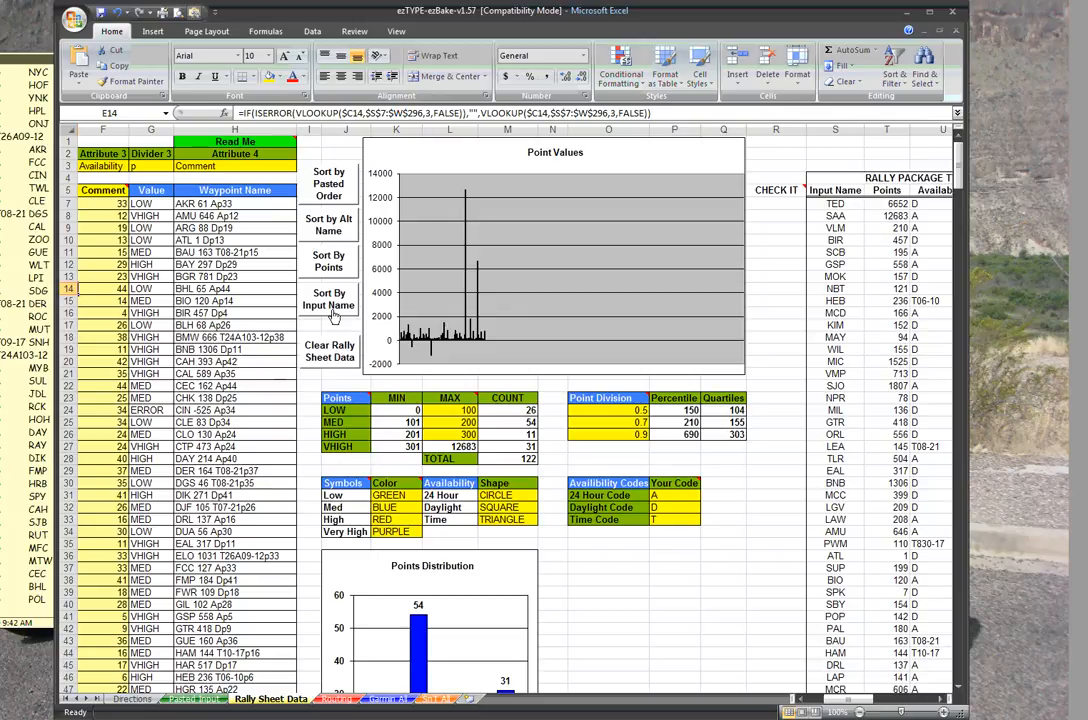
left_click(335, 358)
left_click(397, 350)
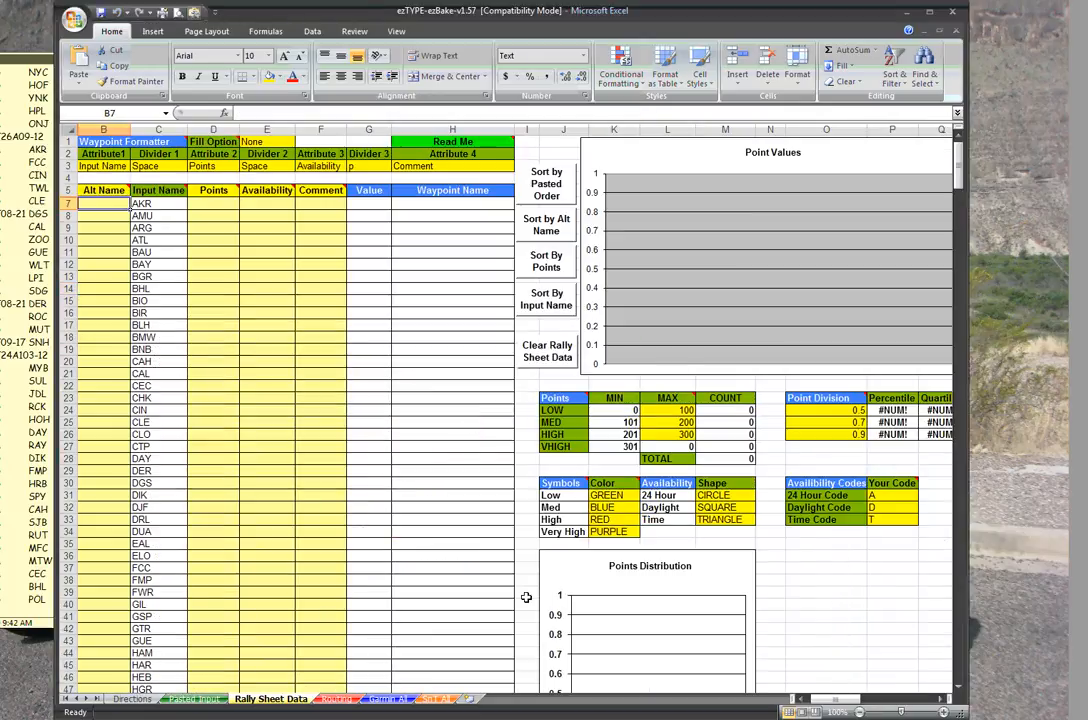
Examine the rally package type-in area with its CHECK IT and title cells, and return to the waypoint list
left_click_drag(818, 699, 856, 706)
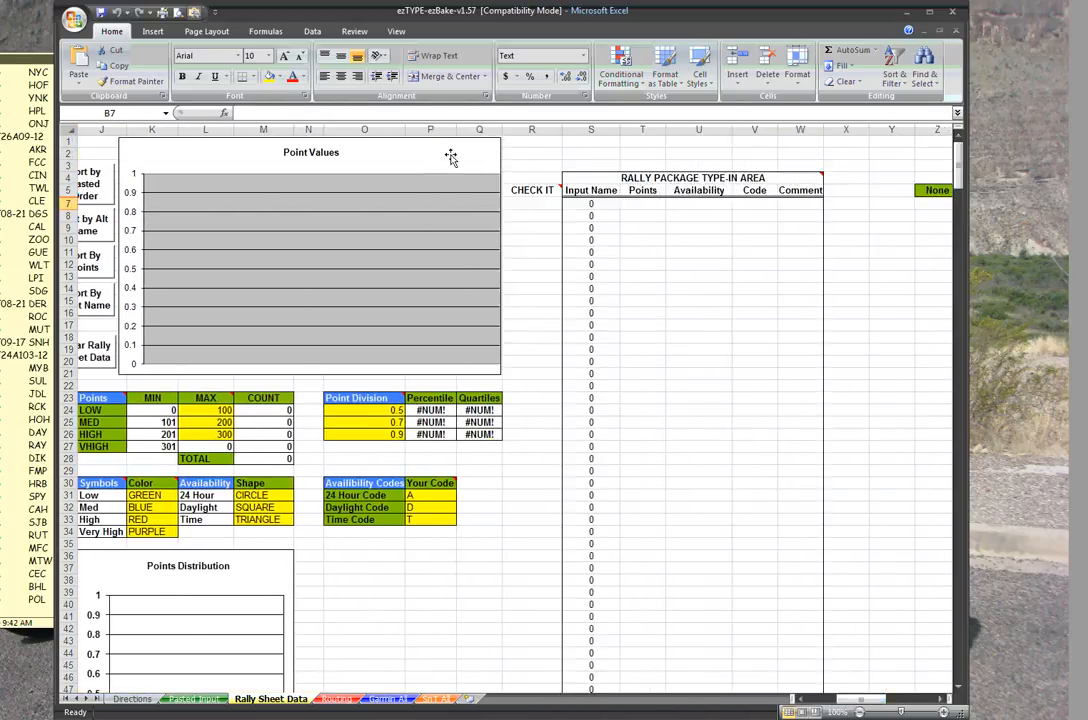
left_click(521, 191)
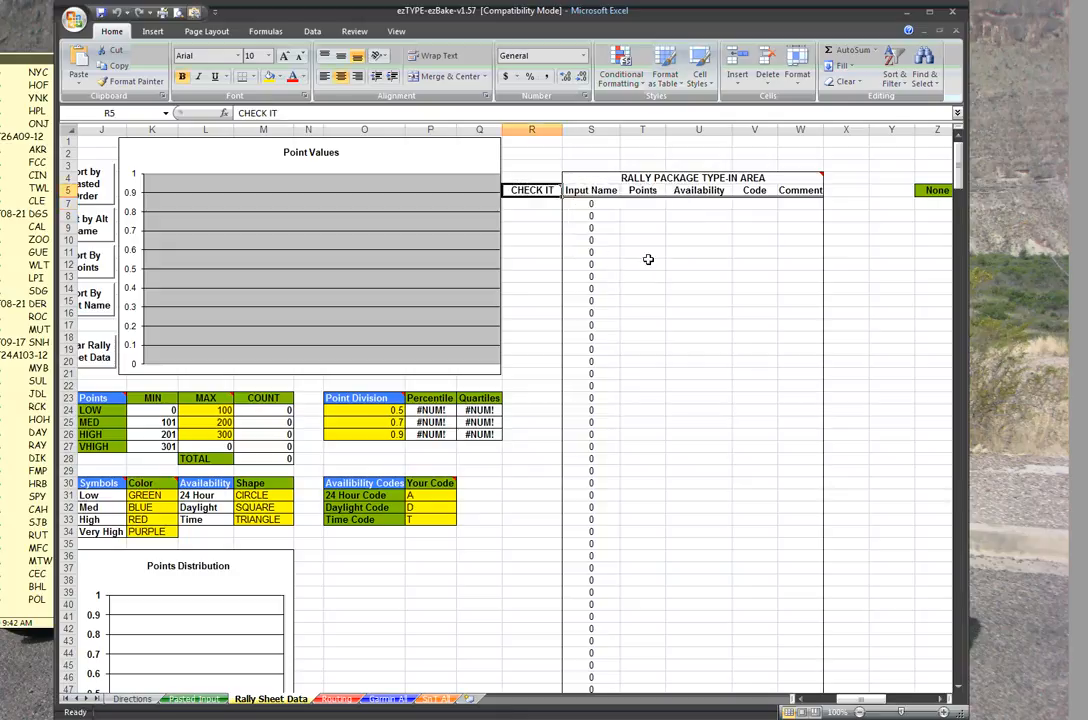
left_click(788, 177)
mouse_move(788, 177)
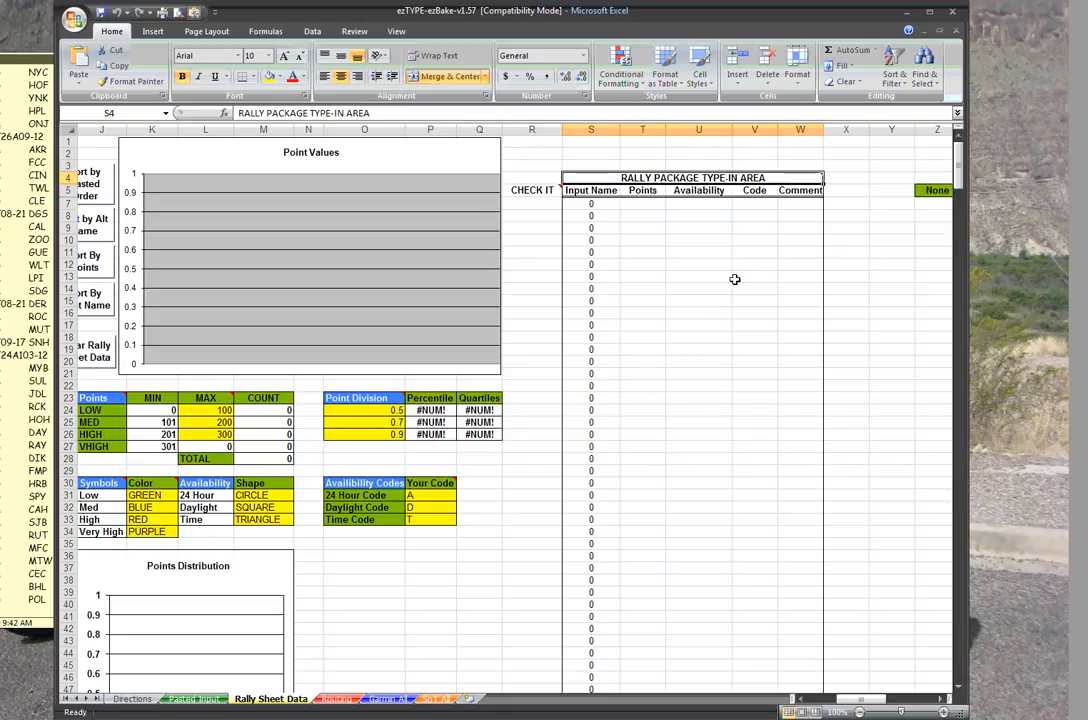
left_click_drag(851, 686, 802, 694)
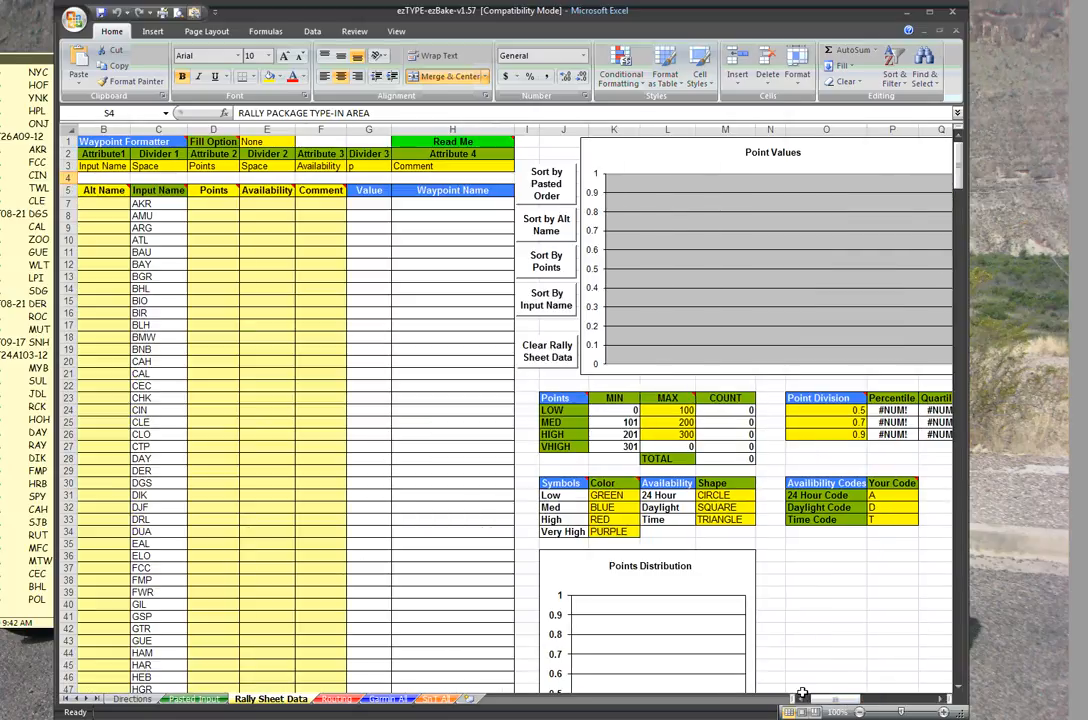
Clear all the pasted input data on the Pasted Input sheet and open the Directions sheet
left_click(195, 698)
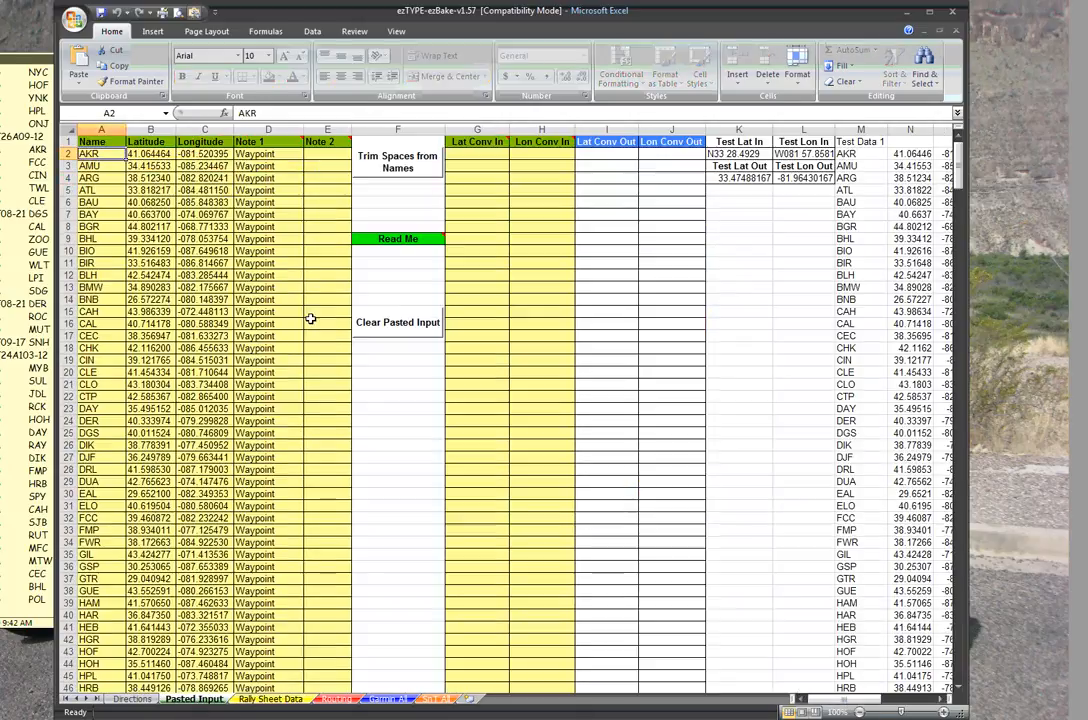
left_click(408, 328)
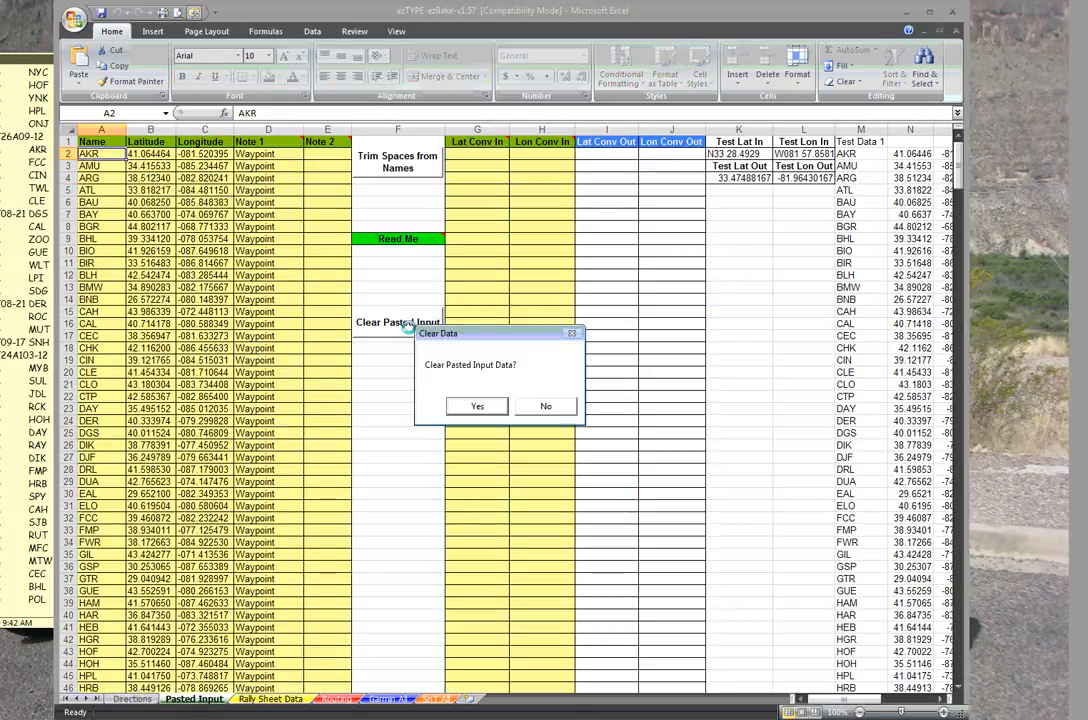
left_click(478, 406)
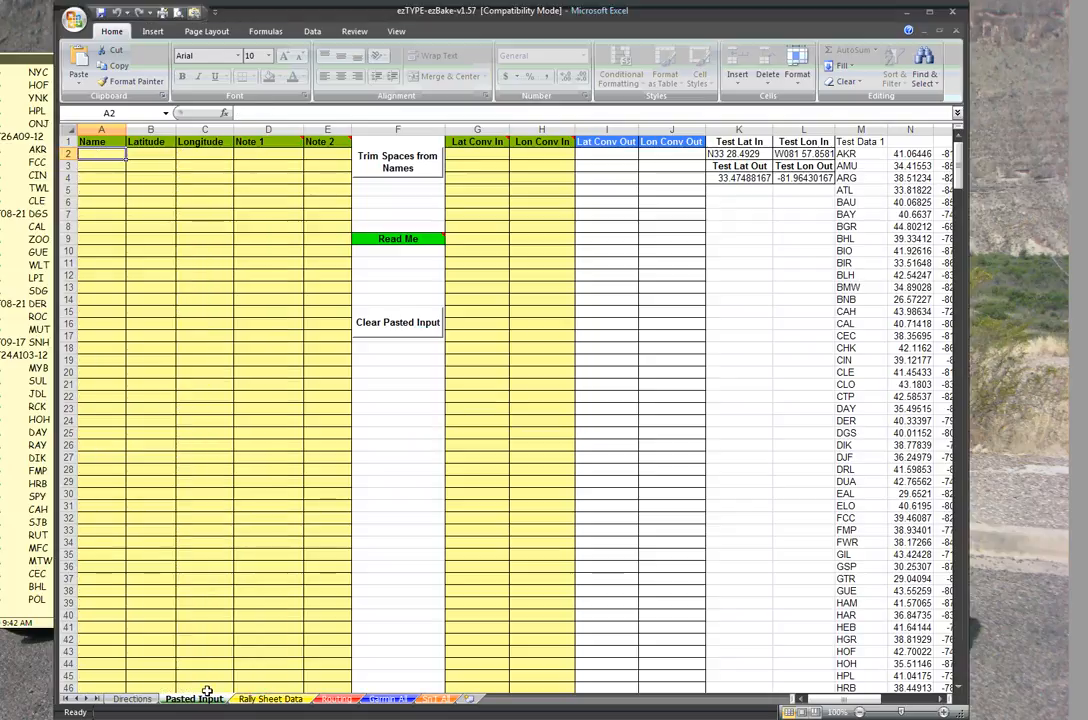
left_click(132, 698)
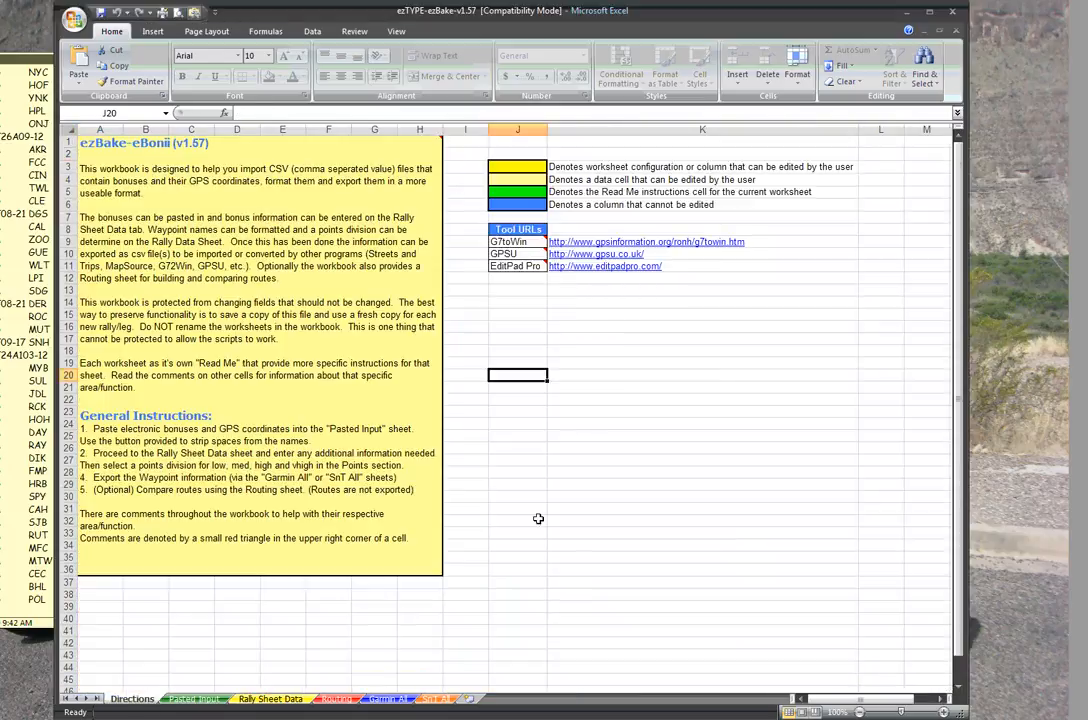